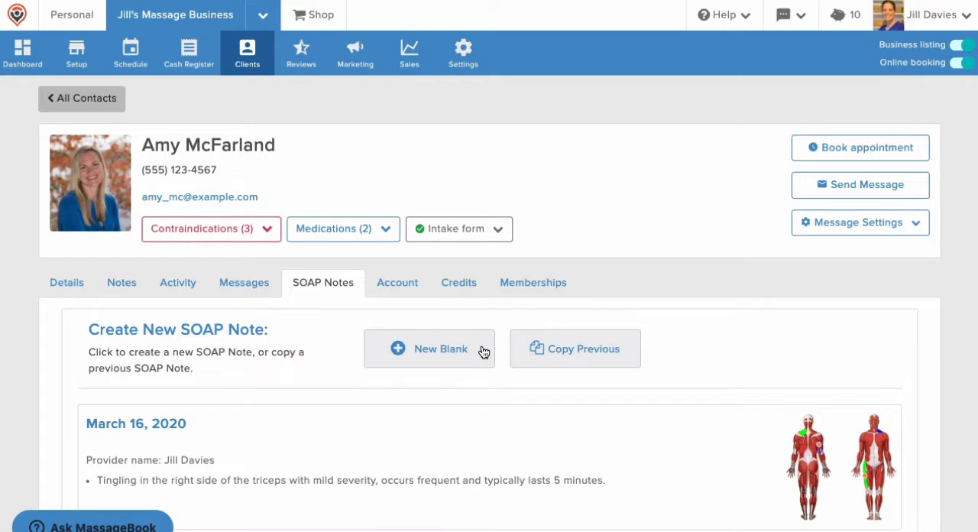
- Create a new blank SOAP note for the client
{"action": "left_click", "coordinate": [483, 350]}
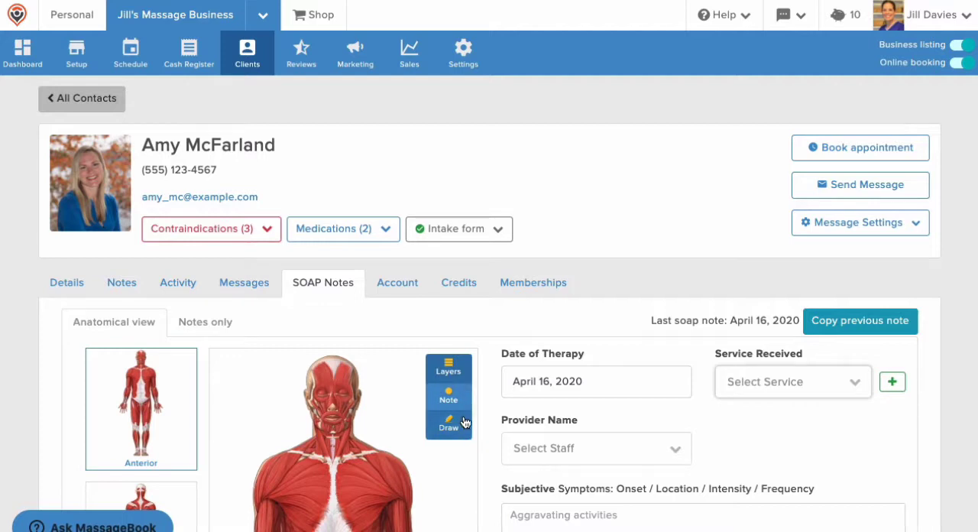
- Review the client's intake form options, medications list and contraindications list
{"action": "left_click", "coordinate": [481, 237]}
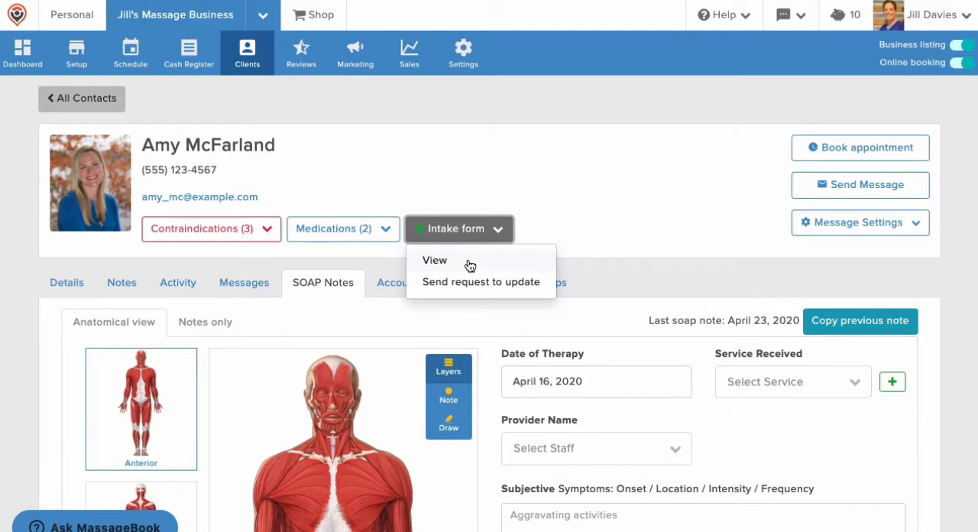
{"action": "left_click", "coordinate": [345, 228]}
{"action": "left_click", "coordinate": [349, 229]}
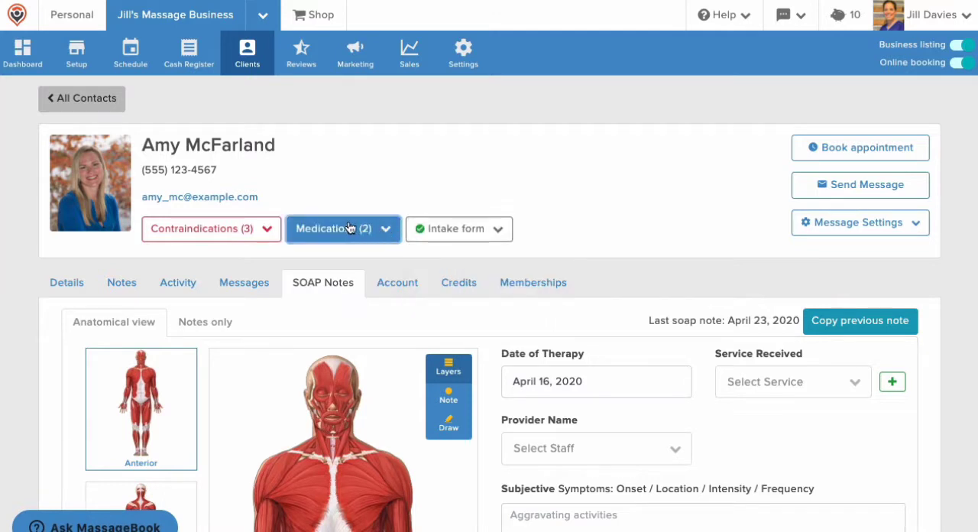
{"action": "left_click", "coordinate": [279, 228]}
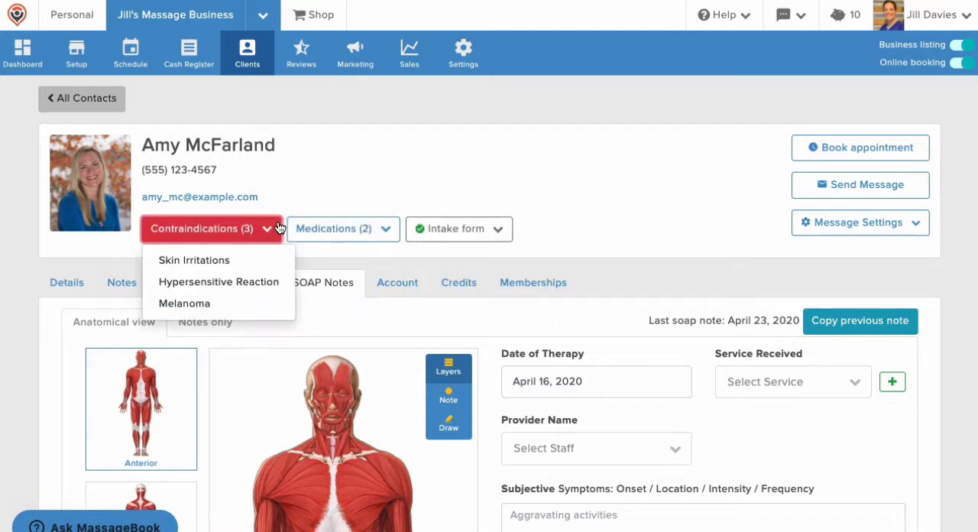
{"action": "left_click", "coordinate": [280, 227]}
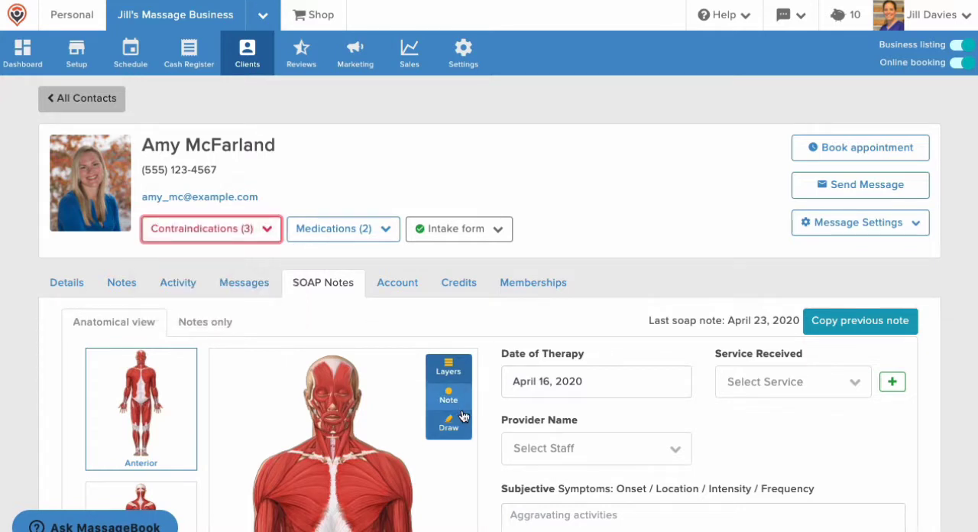
- Set the service received to Sports Massage 60 min ($75) and choose the staff member as provider
{"action": "scroll", "coordinate": [463, 417], "scroll_direction": "down", "scroll_amount": 3}
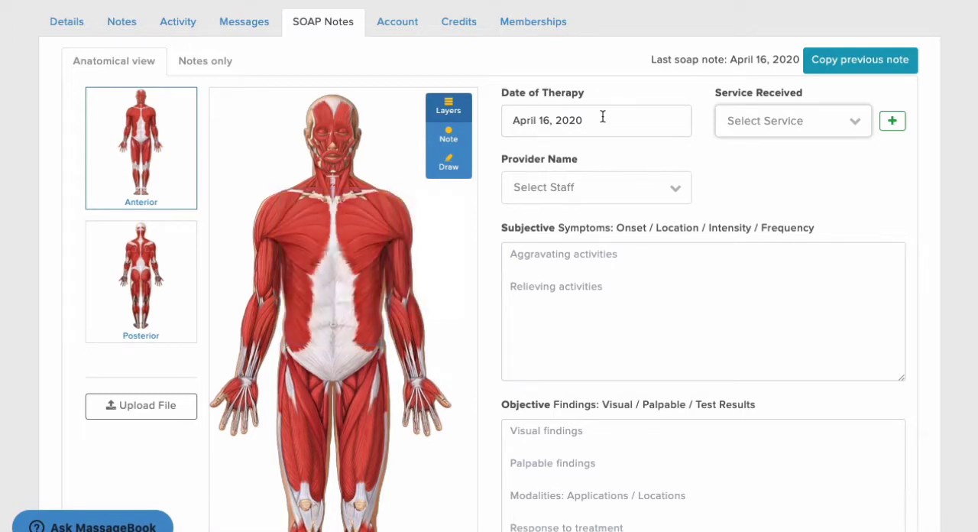
{"action": "left_click", "coordinate": [791, 122]}
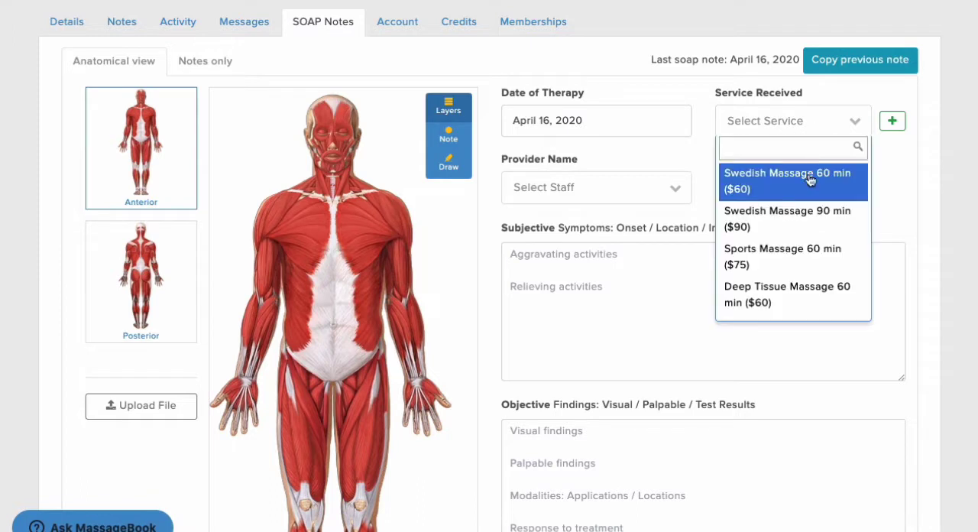
{"action": "left_click", "coordinate": [793, 263]}
{"action": "left_click", "coordinate": [682, 187]}
{"action": "left_click", "coordinate": [651, 240]}
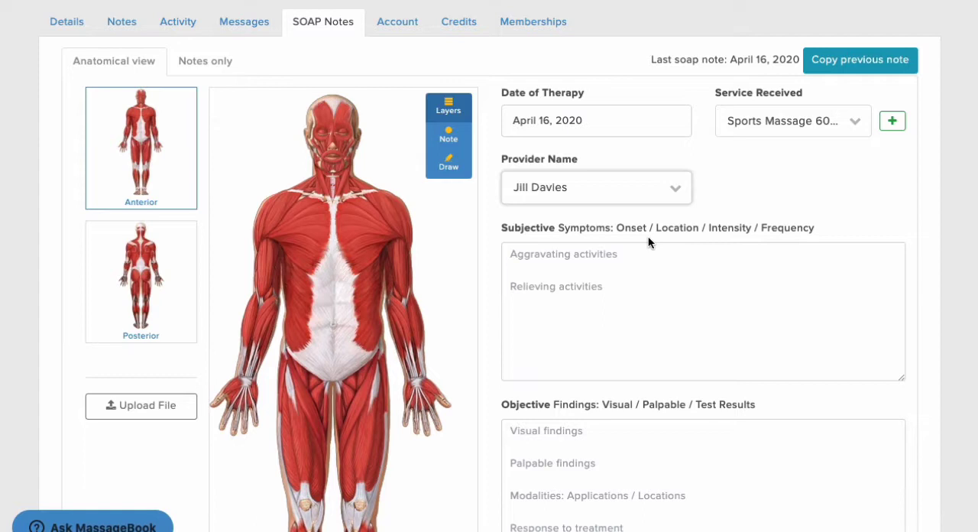
- Look over the note's Subjective, Objective, Assessment and Plan sections and the posterior and anterior body views
{"action": "scroll", "coordinate": [648, 242], "scroll_direction": "down", "scroll_amount": 3}
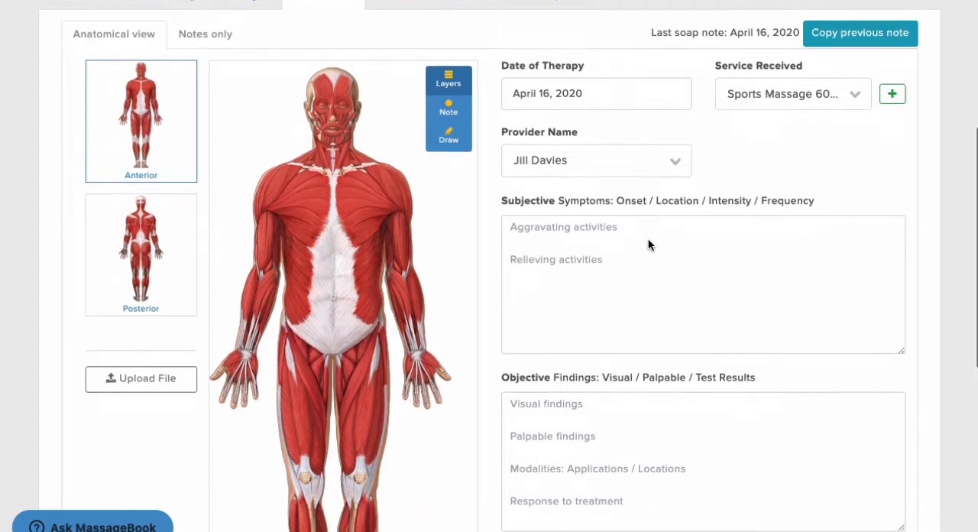
{"action": "scroll", "coordinate": [648, 244], "scroll_direction": "down", "scroll_amount": 2}
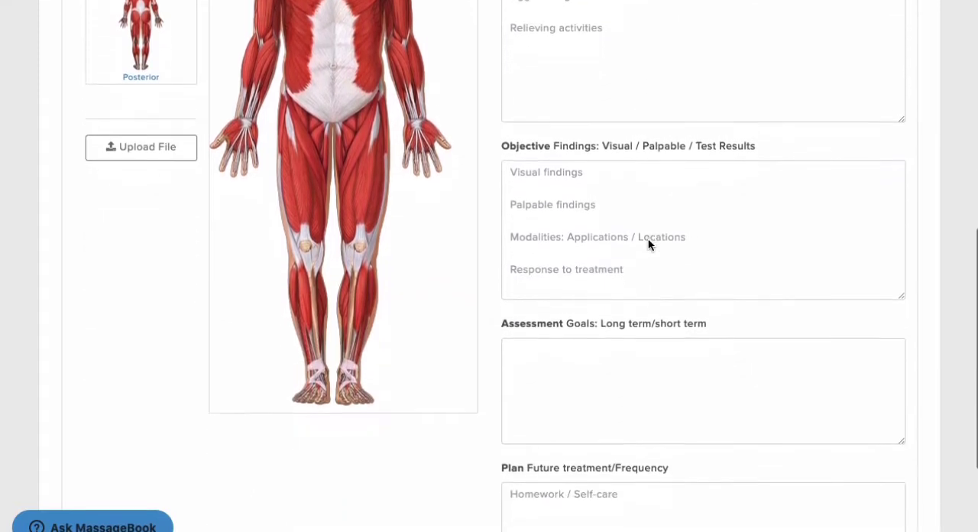
{"action": "scroll", "coordinate": [648, 244], "scroll_direction": "up", "scroll_amount": 3}
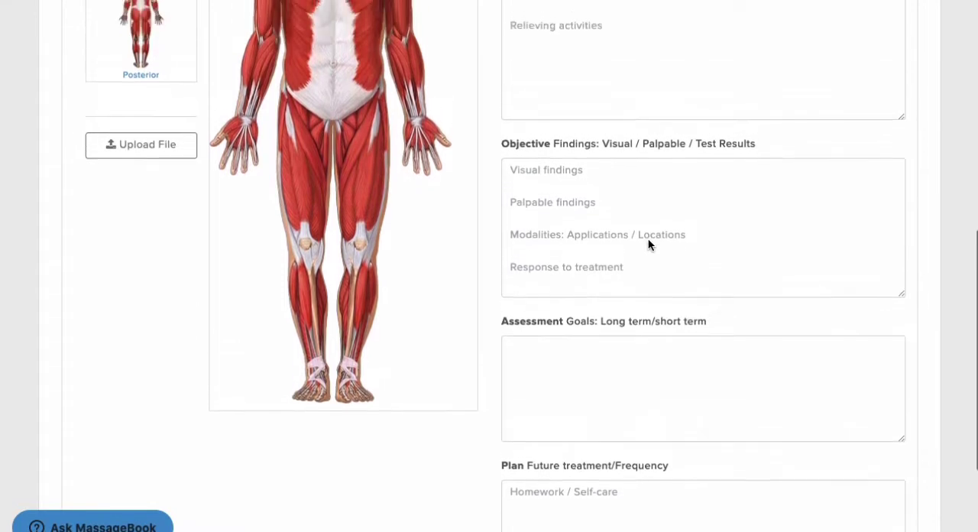
{"action": "scroll", "coordinate": [648, 244], "scroll_direction": "up", "scroll_amount": 2}
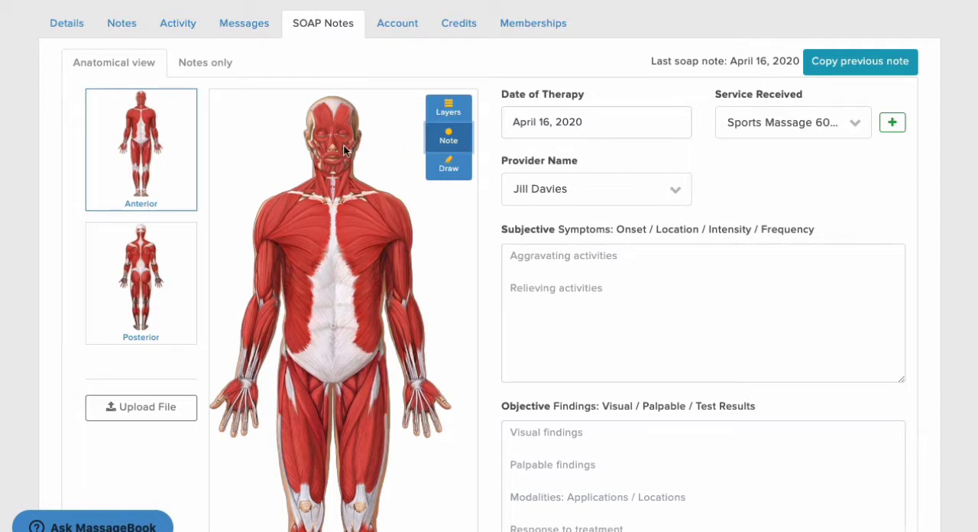
{"action": "left_click", "coordinate": [186, 234]}
{"action": "left_click", "coordinate": [186, 132]}
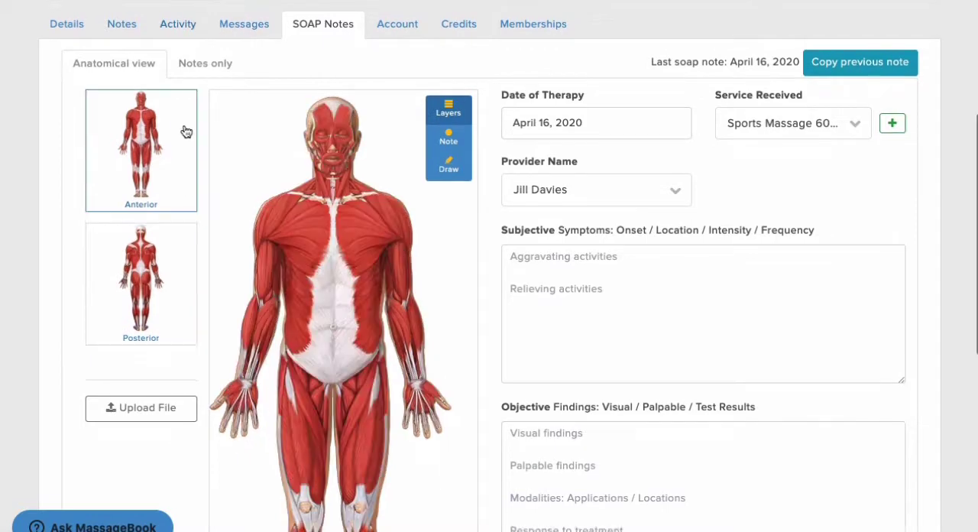
- Examine the muscle layers of the left shoulder and upper arm in Views 1 to 3, and return to the full anterior figure
{"action": "left_click", "coordinate": [440, 116]}
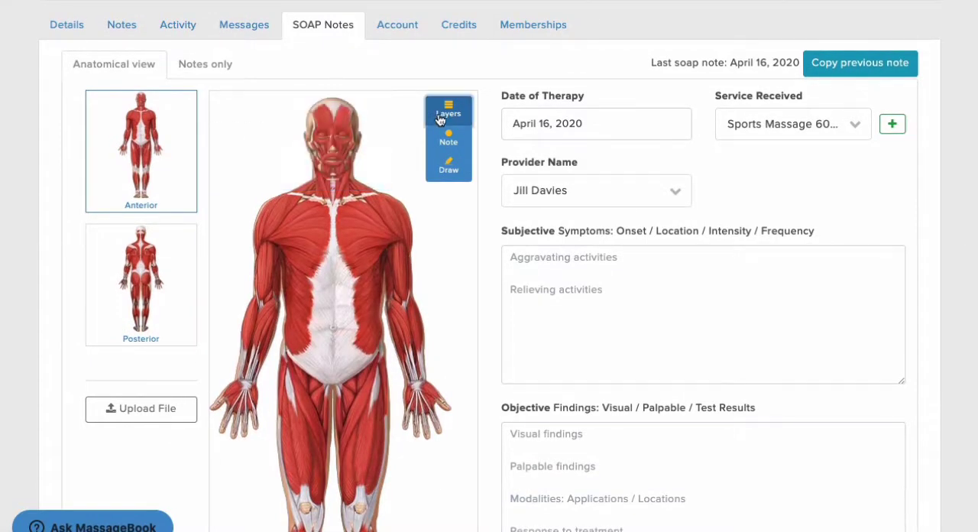
{"action": "left_click", "coordinate": [394, 206]}
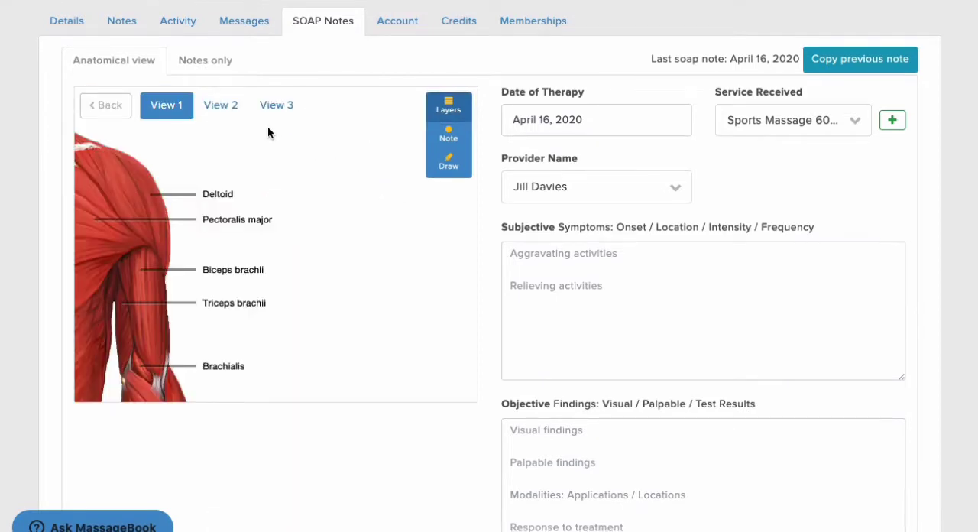
{"action": "left_click", "coordinate": [222, 107]}
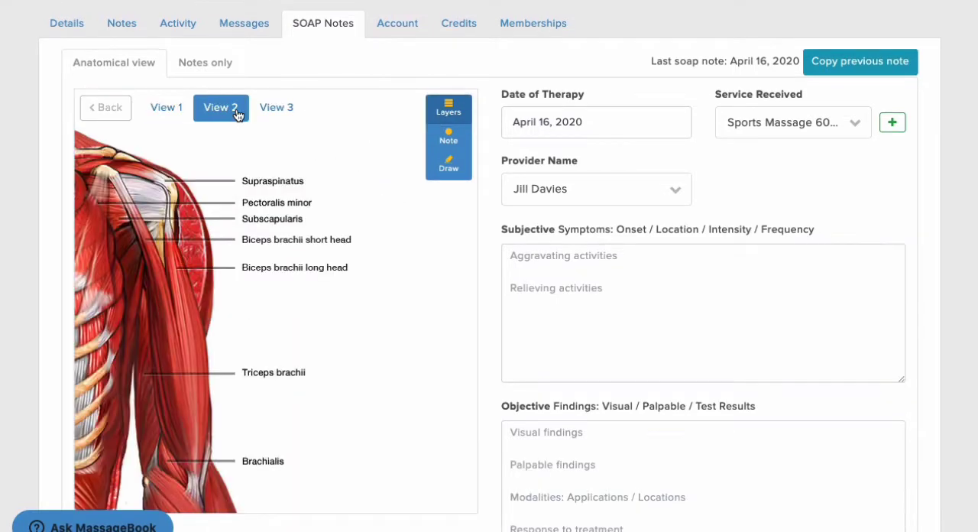
{"action": "left_click", "coordinate": [277, 109]}
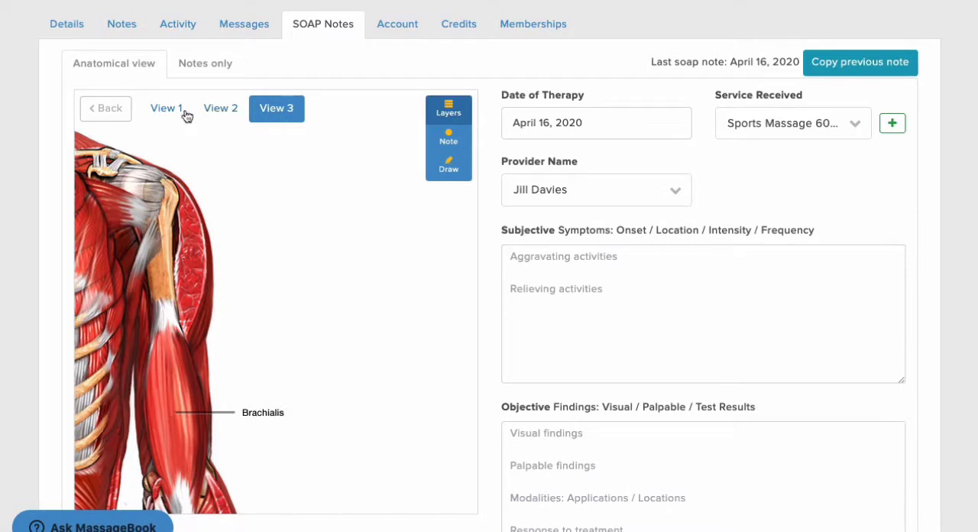
{"action": "left_click", "coordinate": [108, 109]}
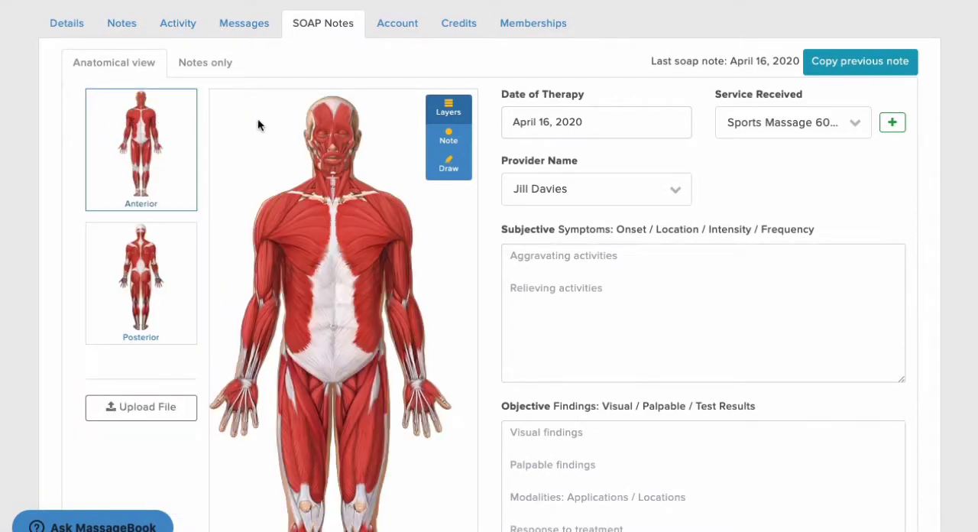
- Place a subjective note on the anterior left shoulder with event date April 11, 2020, category General and issue pain
{"action": "left_click", "coordinate": [447, 139]}
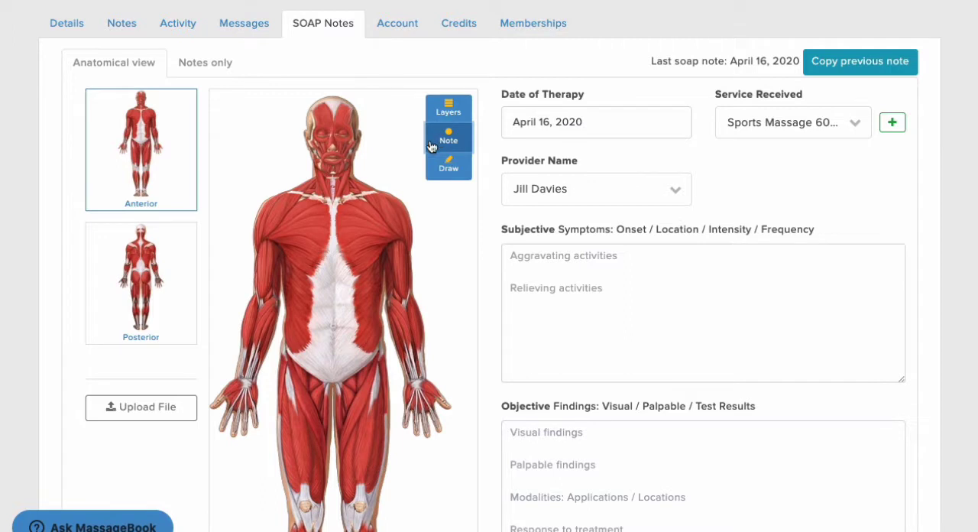
{"action": "left_click", "coordinate": [394, 198]}
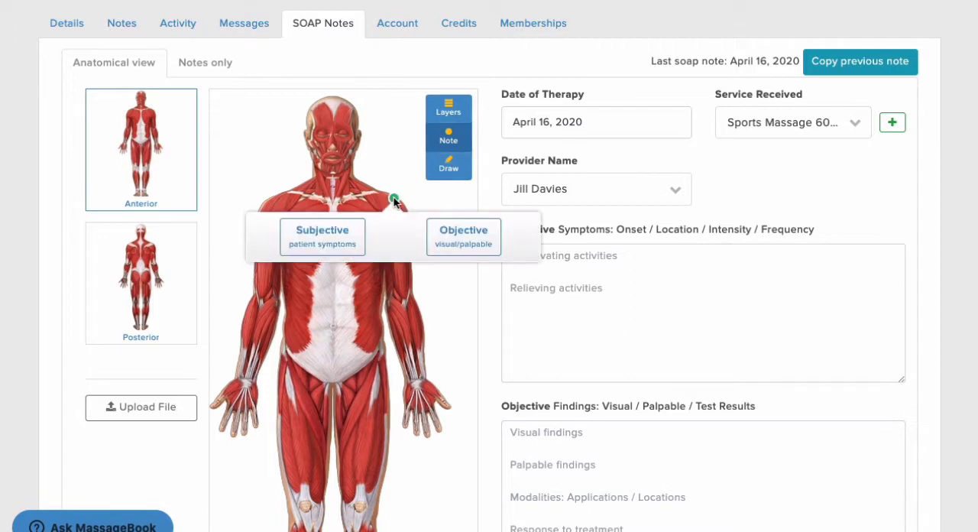
{"action": "left_click", "coordinate": [359, 228]}
{"action": "left_click", "coordinate": [358, 159]}
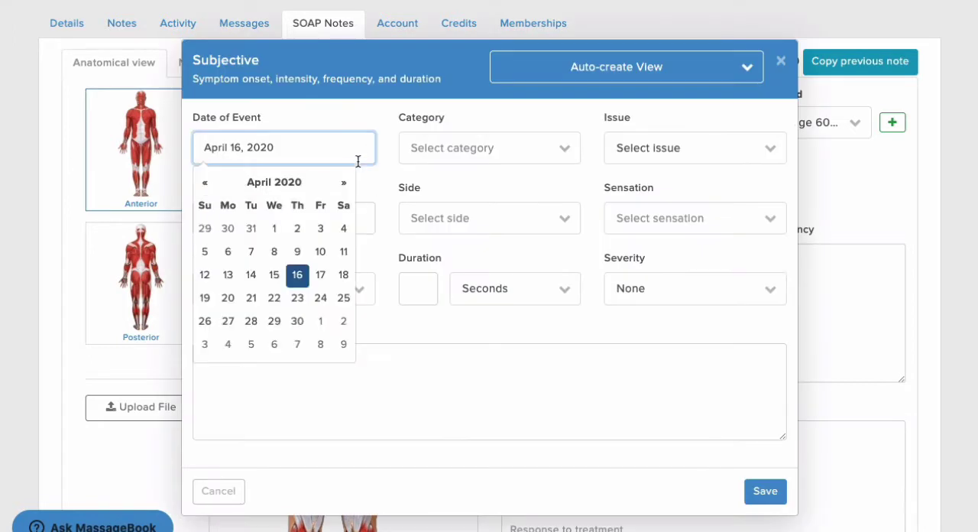
{"action": "left_click", "coordinate": [344, 249]}
{"action": "left_click", "coordinate": [498, 153]}
{"action": "left_click", "coordinate": [482, 203]}
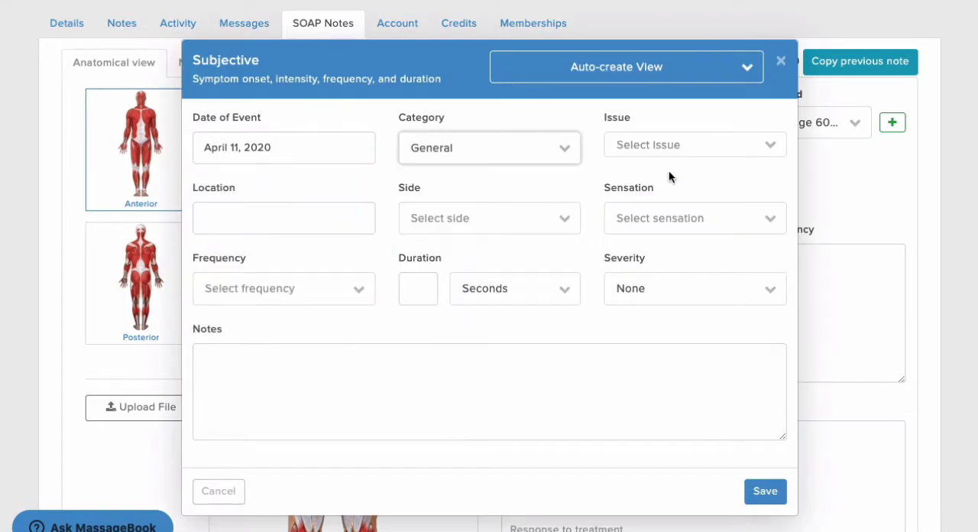
{"action": "left_click", "coordinate": [700, 146]}
{"action": "left_click", "coordinate": [668, 216]}
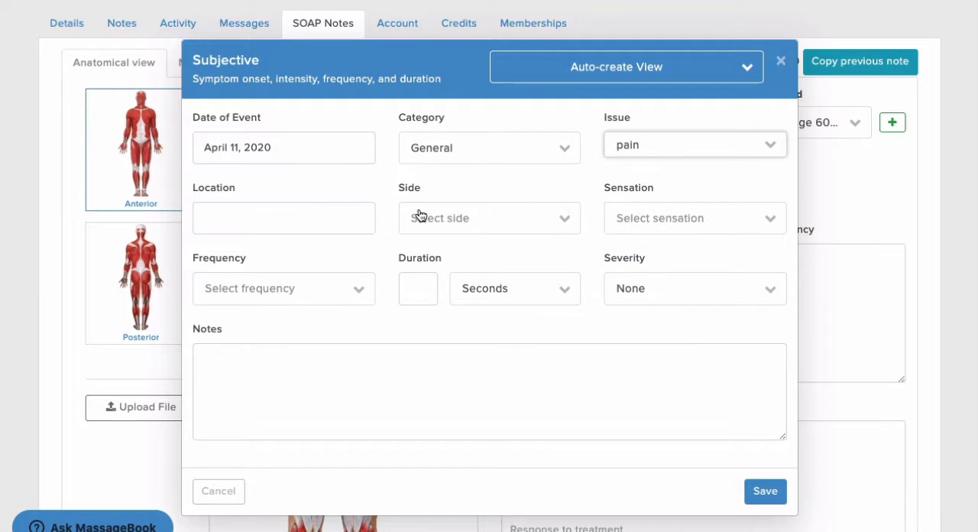
- Set the subjective note's location to shoulder region, side to left side and sensation to pain
{"action": "left_click", "coordinate": [361, 213]}
{"action": "type", "text": "shoul"}
{"action": "left_click", "coordinate": [349, 249]}
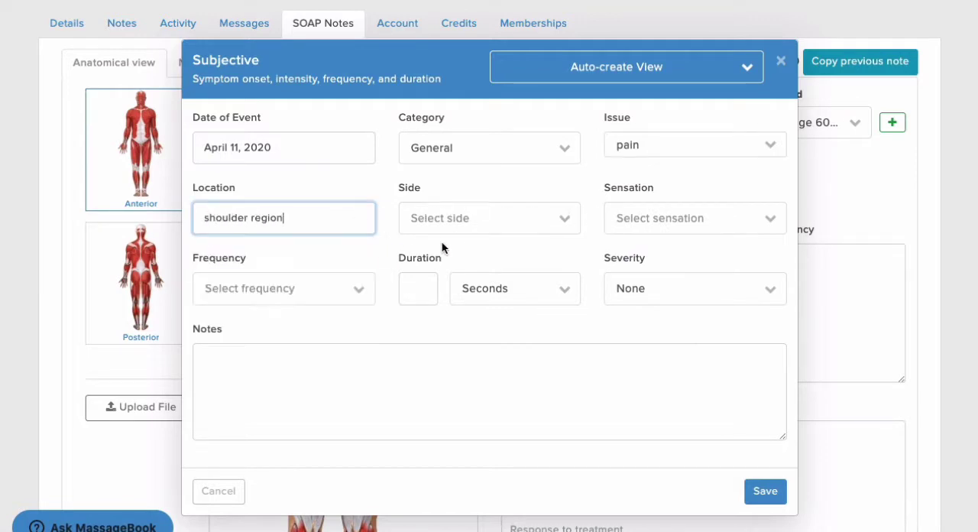
{"action": "left_click", "coordinate": [481, 218]}
{"action": "left_click", "coordinate": [464, 270]}
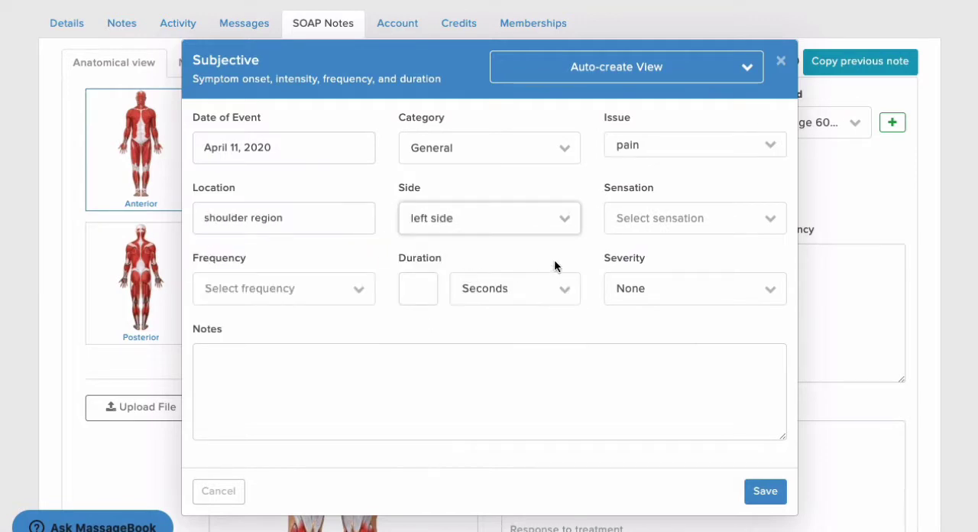
{"action": "left_click", "coordinate": [667, 220]}
{"action": "left_click", "coordinate": [655, 268]}
- Set the symptom's frequency to seldom, duration to All The Time and severity to Mild, and save the subjective note
{"action": "left_click", "coordinate": [347, 294]}
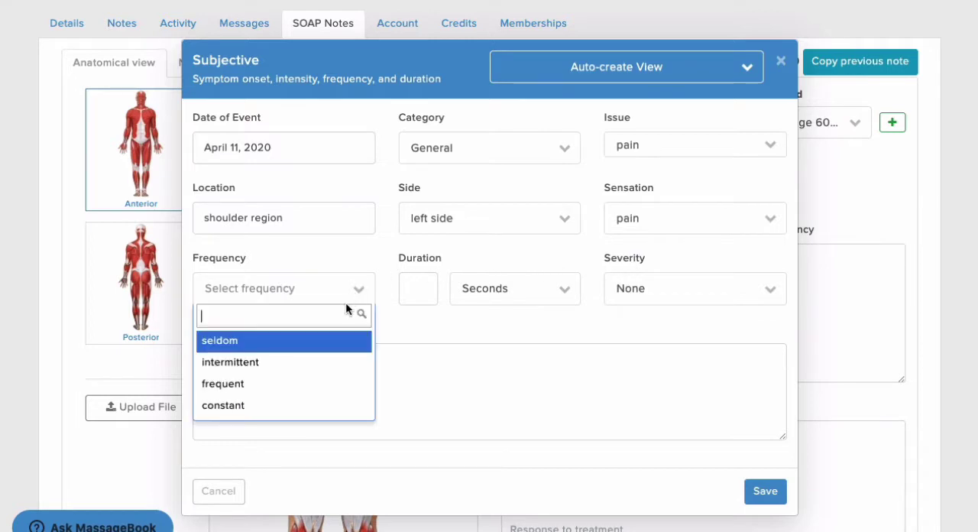
{"action": "left_click", "coordinate": [354, 336]}
{"action": "left_click", "coordinate": [535, 294]}
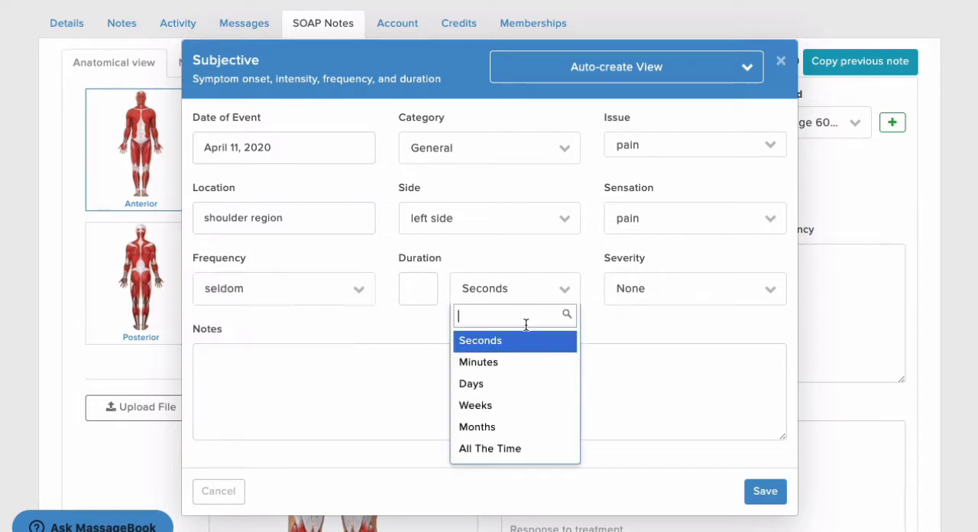
{"action": "left_click", "coordinate": [532, 450]}
{"action": "left_click", "coordinate": [676, 294]}
{"action": "left_click", "coordinate": [675, 363]}
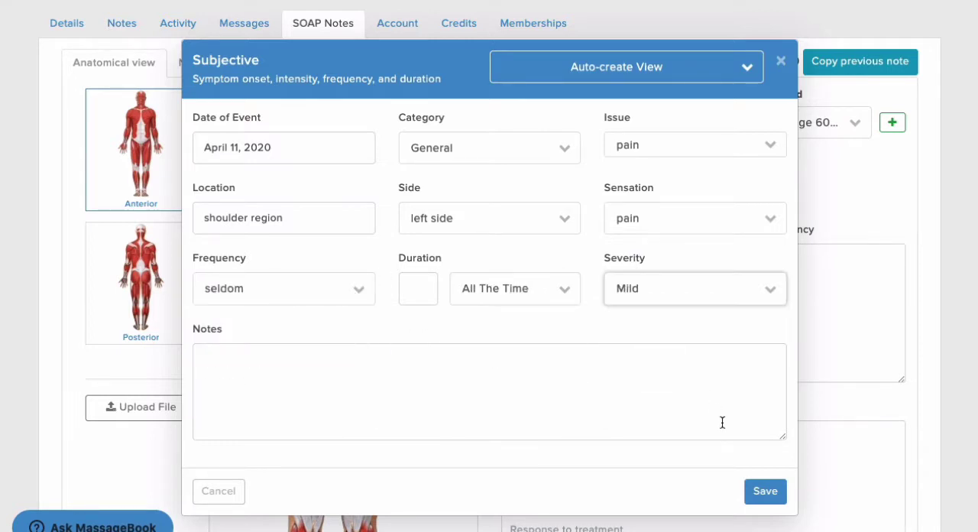
{"action": "left_click", "coordinate": [754, 497]}
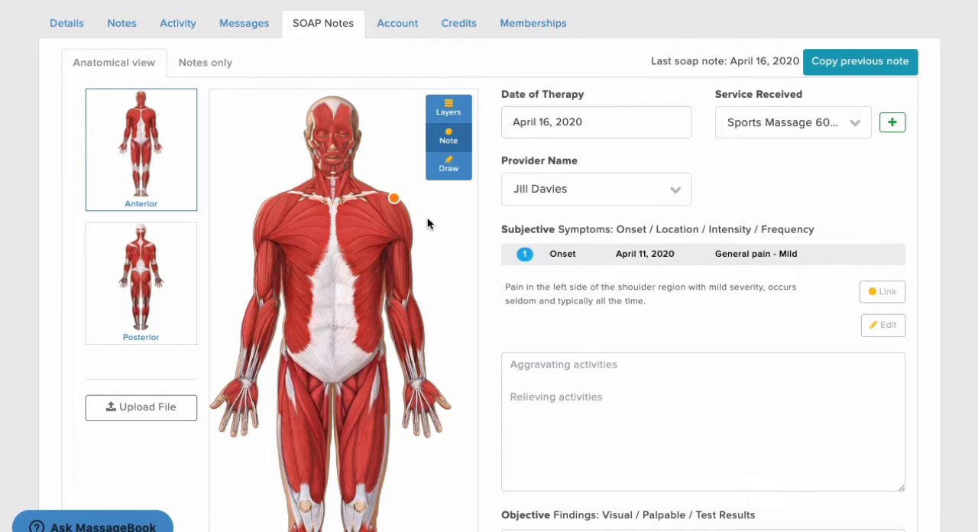
- View the details of the shoulder's note marker and close them
{"action": "left_click", "coordinate": [395, 199]}
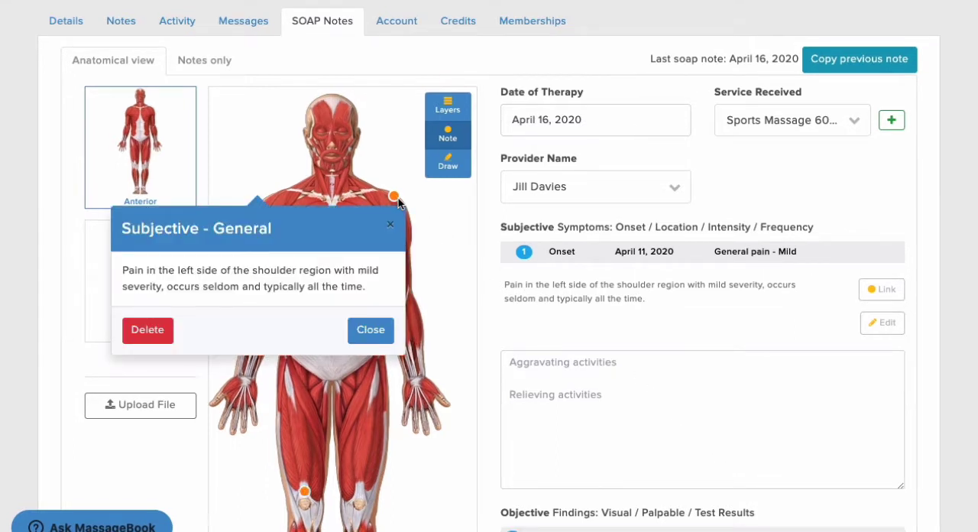
{"action": "left_click", "coordinate": [398, 198]}
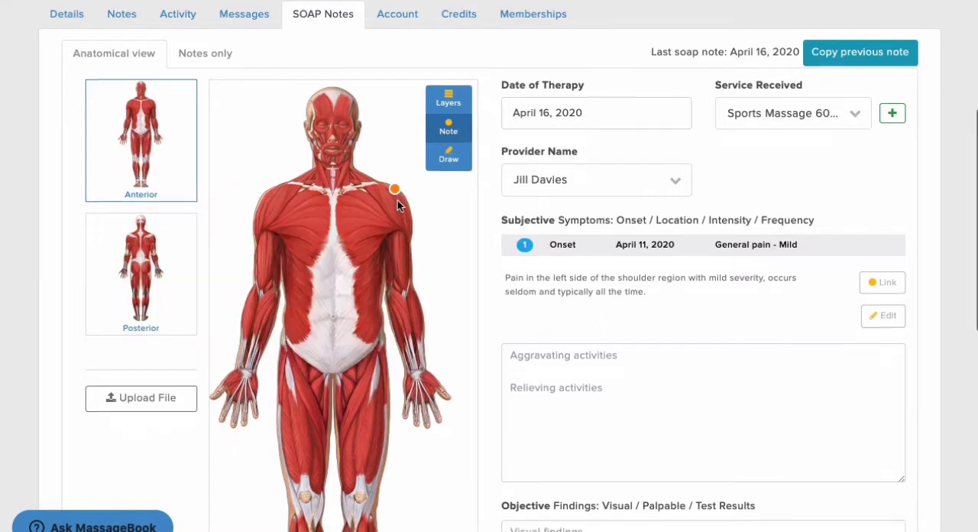
- Place an objective note on the anterior right knee with Palpable as the source of findings
{"action": "scroll", "coordinate": [386, 206], "scroll_direction": "down", "scroll_amount": 2}
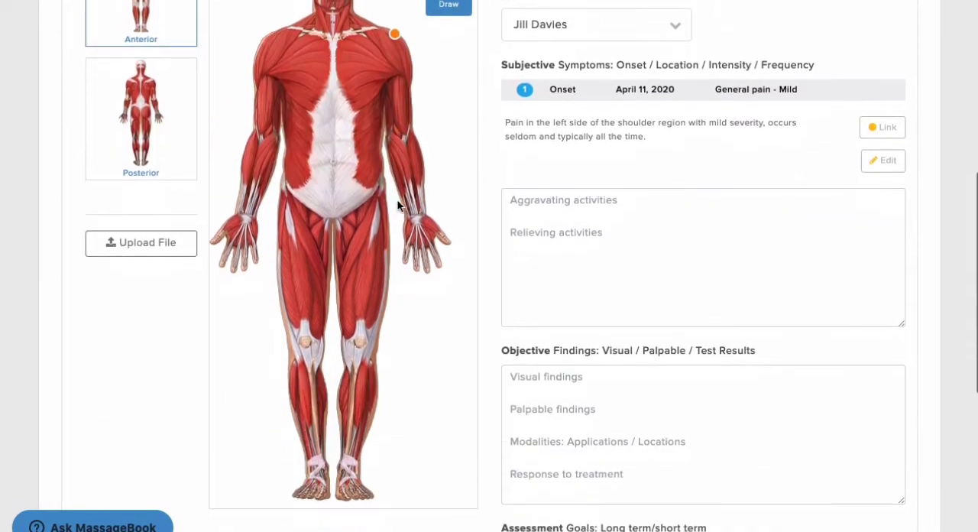
{"action": "left_click", "coordinate": [305, 327]}
{"action": "left_click", "coordinate": [395, 364]}
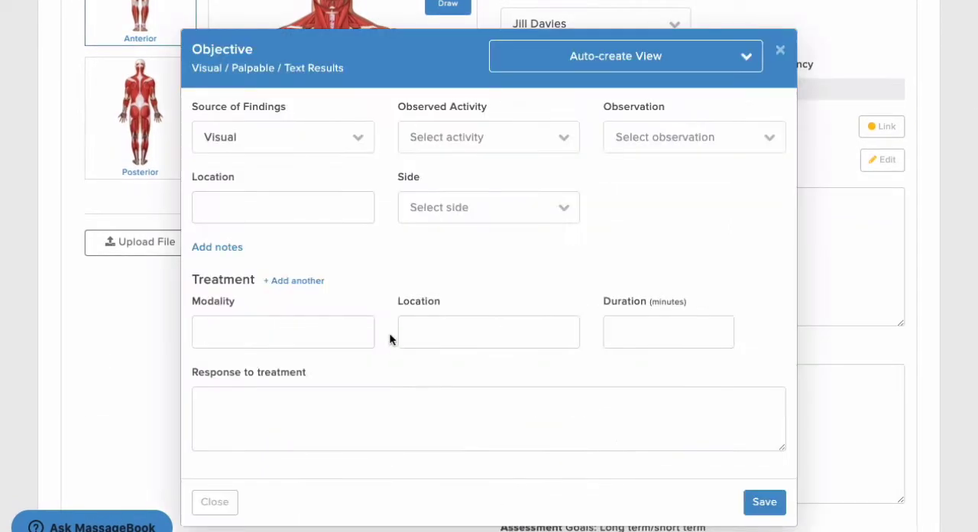
{"action": "left_click", "coordinate": [350, 145]}
{"action": "left_click", "coordinate": [324, 210]}
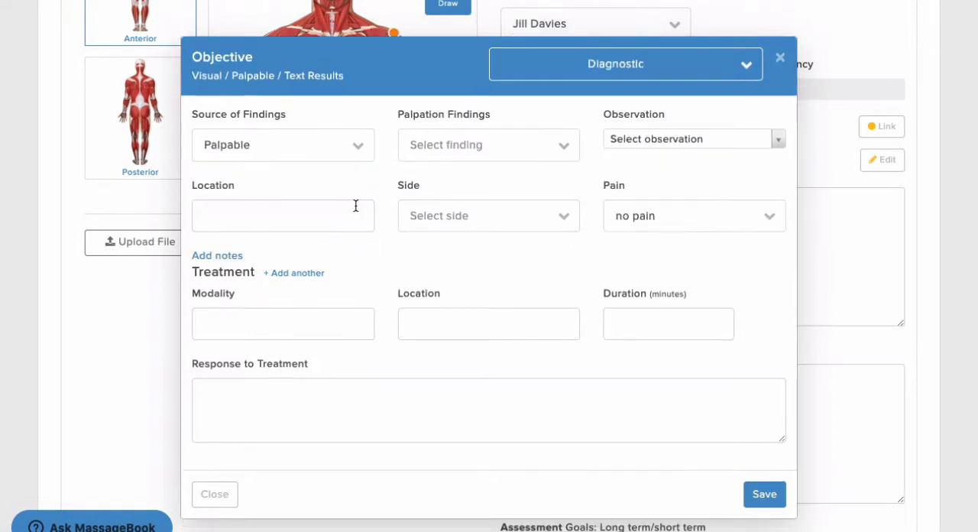
- Set the objective note's palpation finding to Pain, observation to tender point, location to knee and side to right side
{"action": "left_click", "coordinate": [517, 153]}
{"action": "left_click", "coordinate": [473, 221]}
{"action": "left_click", "coordinate": [676, 145]}
{"action": "left_click", "coordinate": [661, 227]}
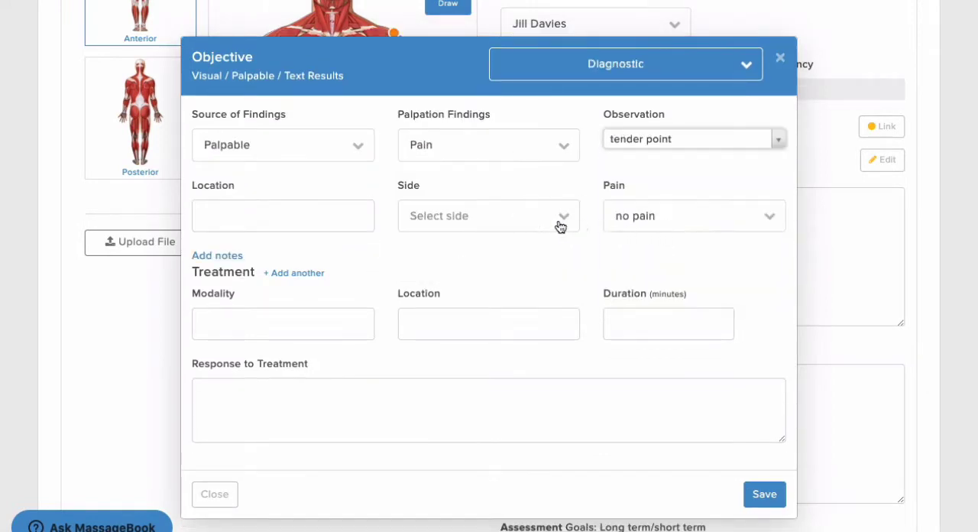
{"action": "left_click", "coordinate": [366, 220]}
{"action": "type", "text": "knee"}
{"action": "left_click", "coordinate": [444, 226]}
{"action": "left_click", "coordinate": [456, 288]}
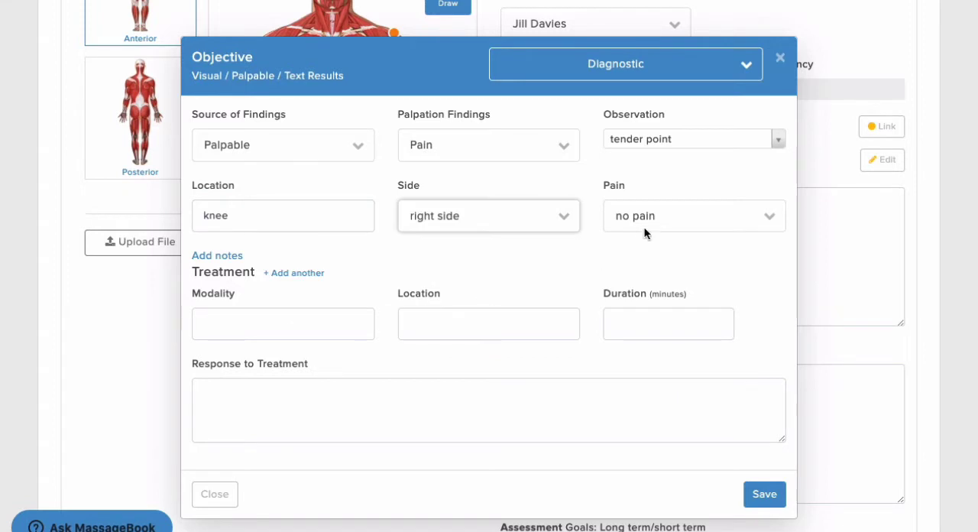
- Set the objective note's pain to mild pain and its treatment modality to Cross Fiber Friction
{"action": "left_click", "coordinate": [648, 222]}
{"action": "left_click", "coordinate": [650, 288]}
{"action": "left_click", "coordinate": [362, 315]}
{"action": "type", "text": "Cross Fiber Friction"}
{"action": "left_click", "coordinate": [368, 352]}
- Set the treatment location to rectus femoris and the duration to 5 minutes, and save the objective note
{"action": "left_click", "coordinate": [430, 328]}
{"action": "type", "text": "rectus femoris"}
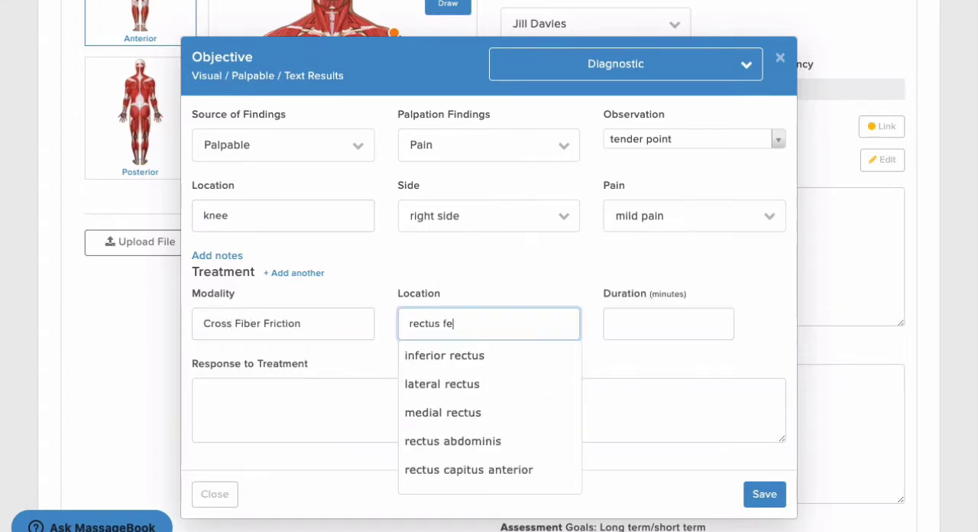
{"action": "left_click", "coordinate": [455, 352]}
{"action": "left_click", "coordinate": [649, 327]}
{"action": "type", "text": "5"}
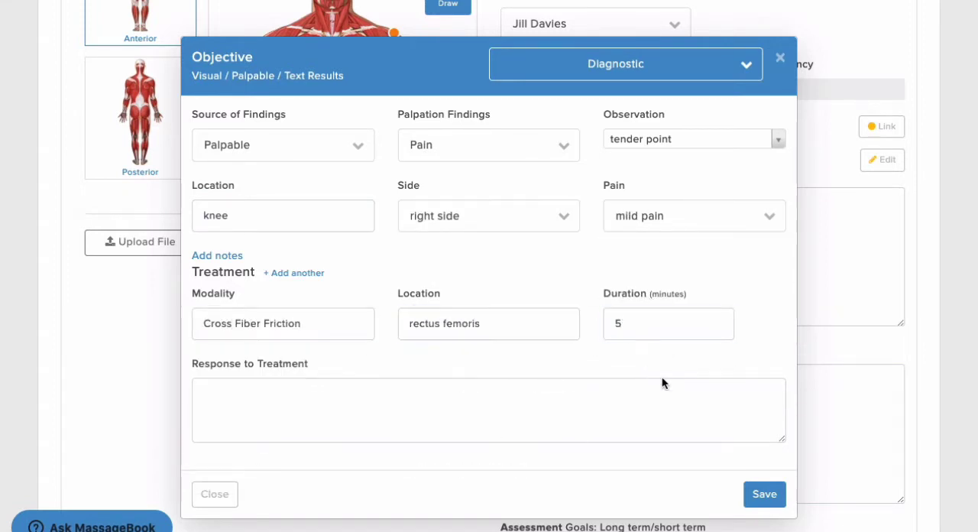
{"action": "left_click", "coordinate": [753, 493]}
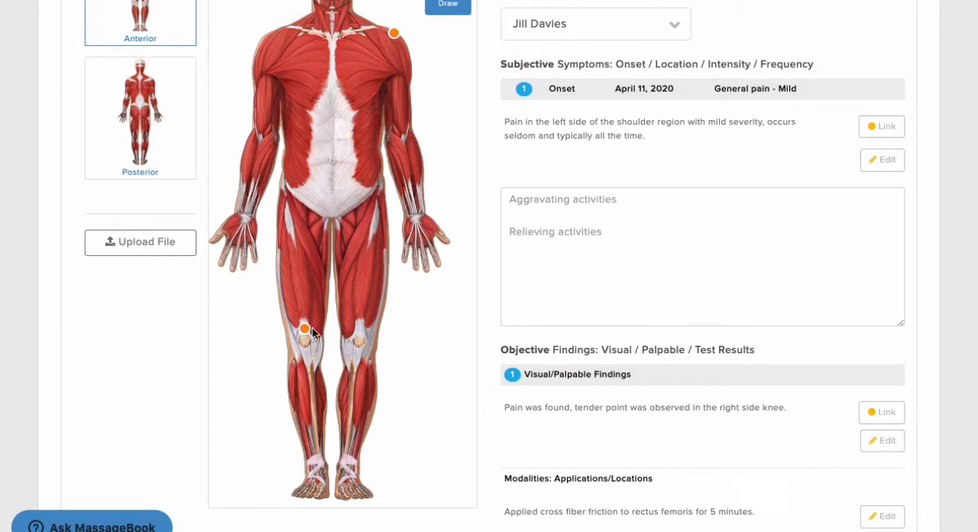
- Draw a blue 15px circle around the right thigh and knee on the anterior figure, and save the drawing
{"action": "scroll", "coordinate": [312, 330], "scroll_direction": "up", "scroll_amount": 3}
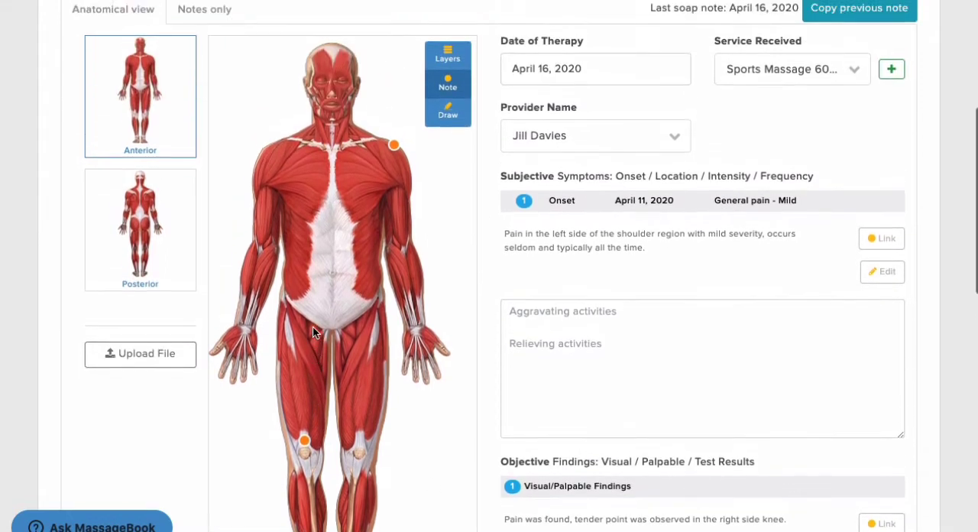
{"action": "scroll", "coordinate": [313, 330], "scroll_direction": "up", "scroll_amount": 1}
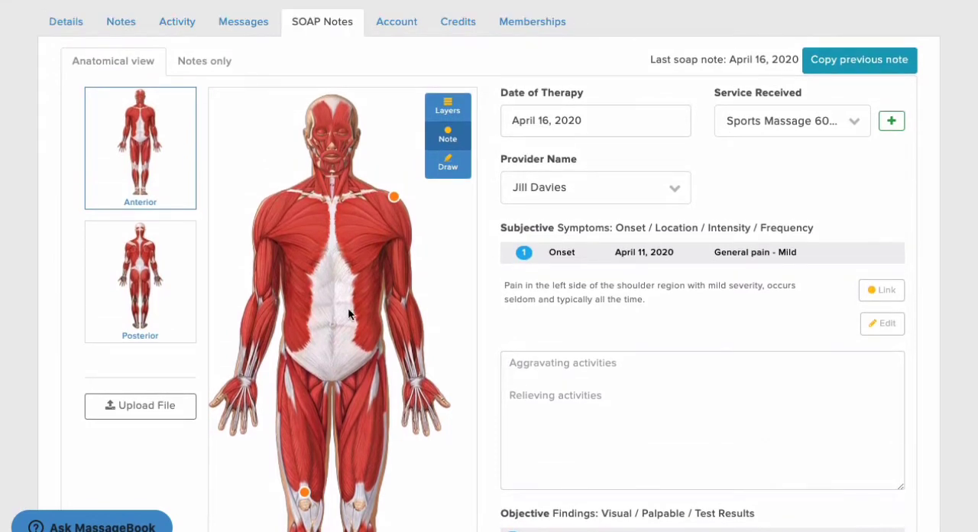
{"action": "left_click", "coordinate": [448, 165]}
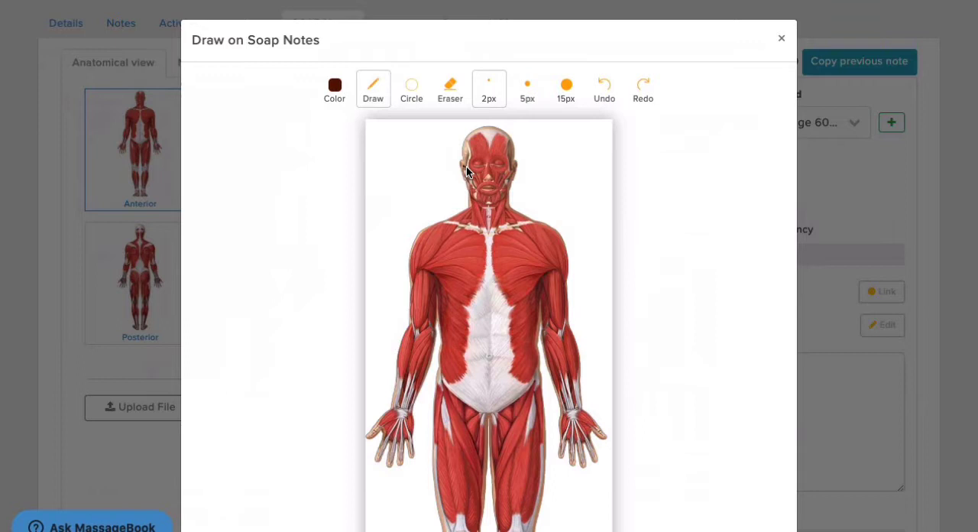
{"action": "left_click", "coordinate": [336, 90]}
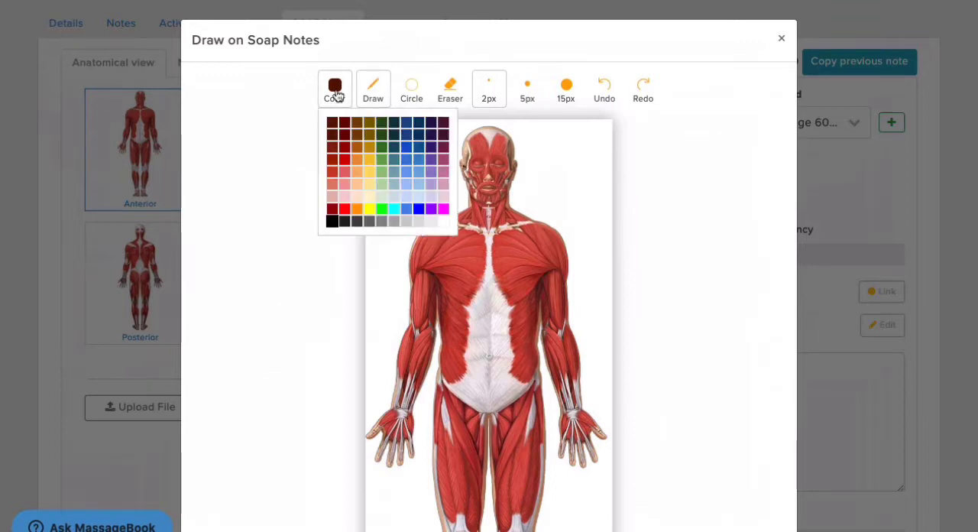
{"action": "left_click", "coordinate": [419, 209]}
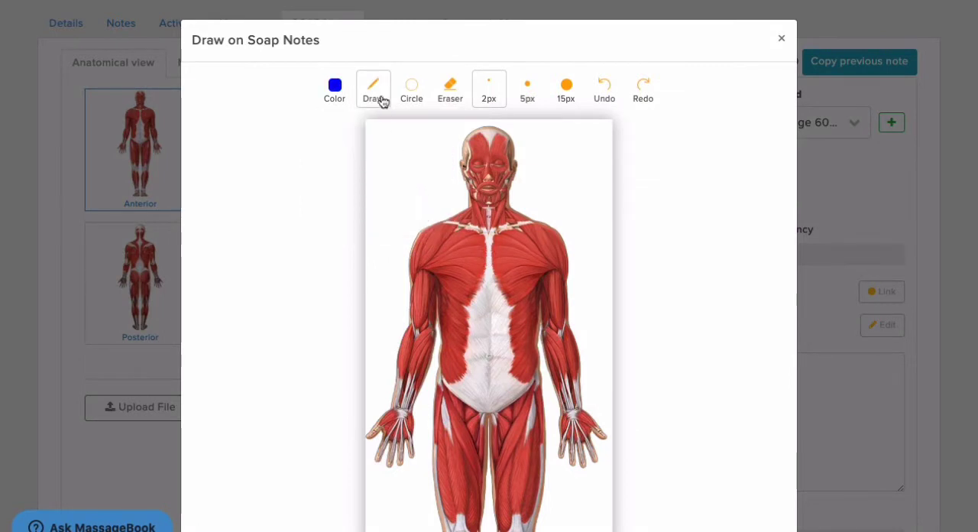
{"action": "left_click", "coordinate": [418, 102]}
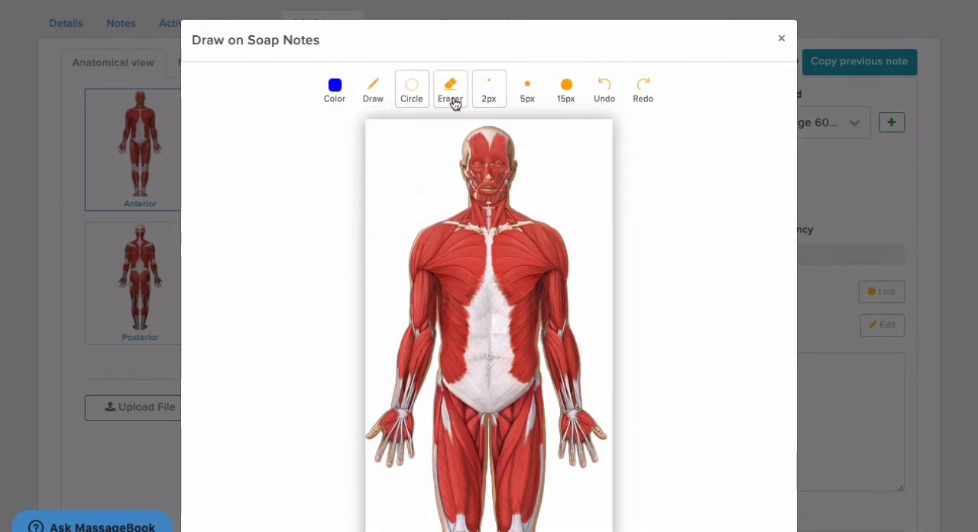
{"action": "left_click", "coordinate": [568, 106]}
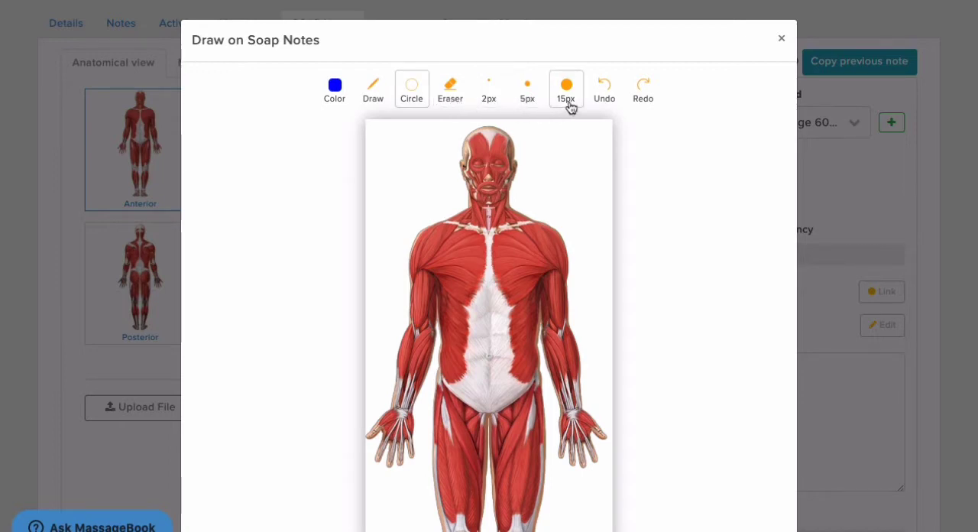
{"action": "scroll", "coordinate": [564, 108], "scroll_direction": "down", "scroll_amount": 3}
{"action": "mouse_move", "coordinate": [446, 243]}
{"action": "left_mouse_down"}
{"action": "mouse_move", "coordinate": [469, 327]}
{"action": "mouse_move", "coordinate": [490, 345]}
{"action": "left_mouse_up"}
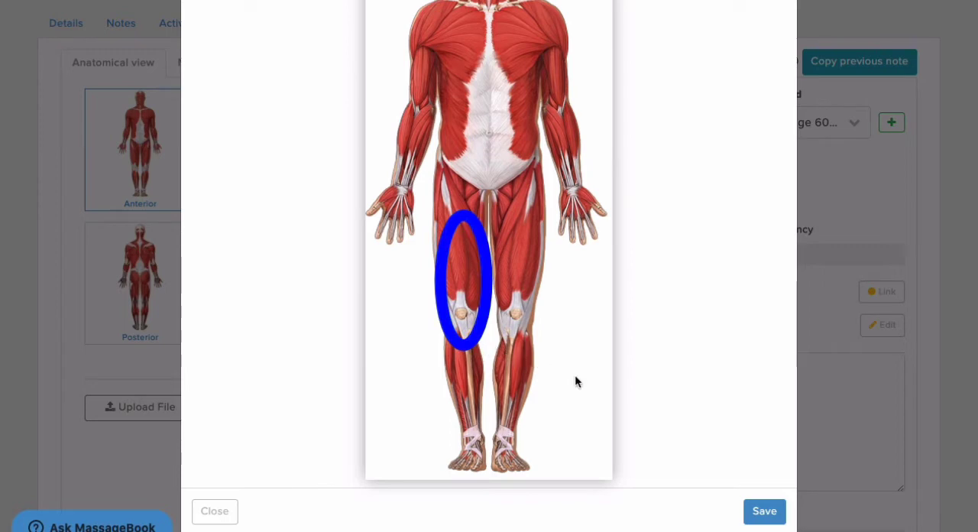
{"action": "left_click", "coordinate": [756, 510]}
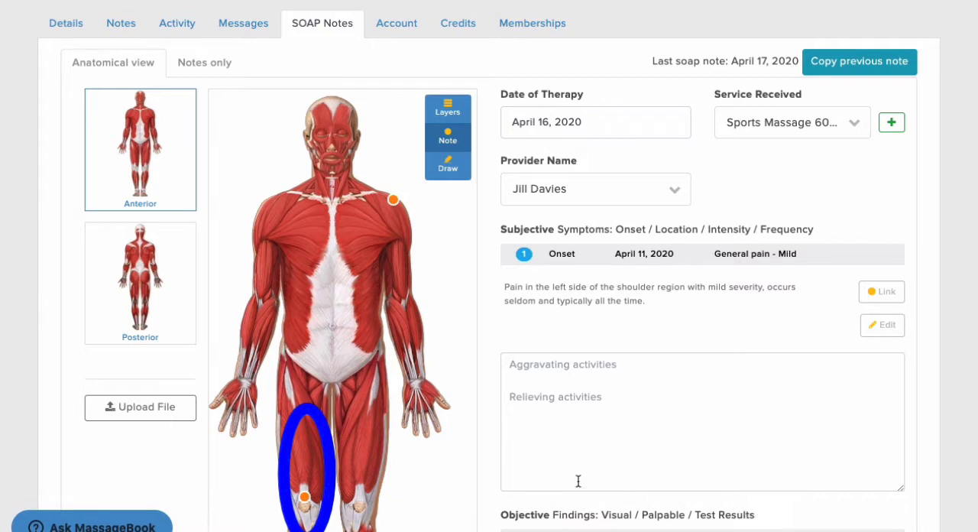
- Upload the doctor's note PDF from the Downloads folder to the SOAP note
{"action": "left_click", "coordinate": [191, 411]}
{"action": "left_click", "coordinate": [489, 57]}
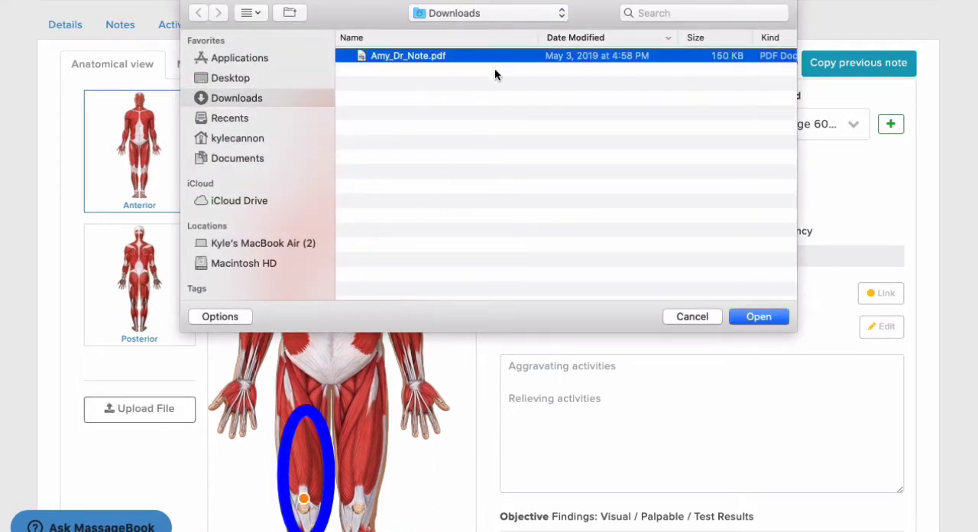
{"action": "left_click", "coordinate": [751, 313]}
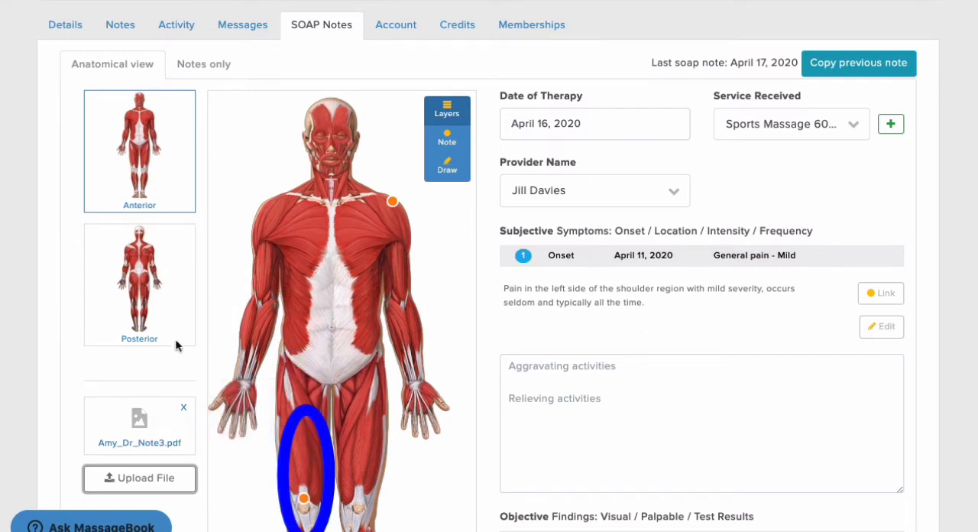
- In the notes-only view, paste the assessment on the right biceps femoris overuse injury and inflamed patellar tendon, with goals to reduce inflammation and encourage healing
{"action": "left_click", "coordinate": [205, 67]}
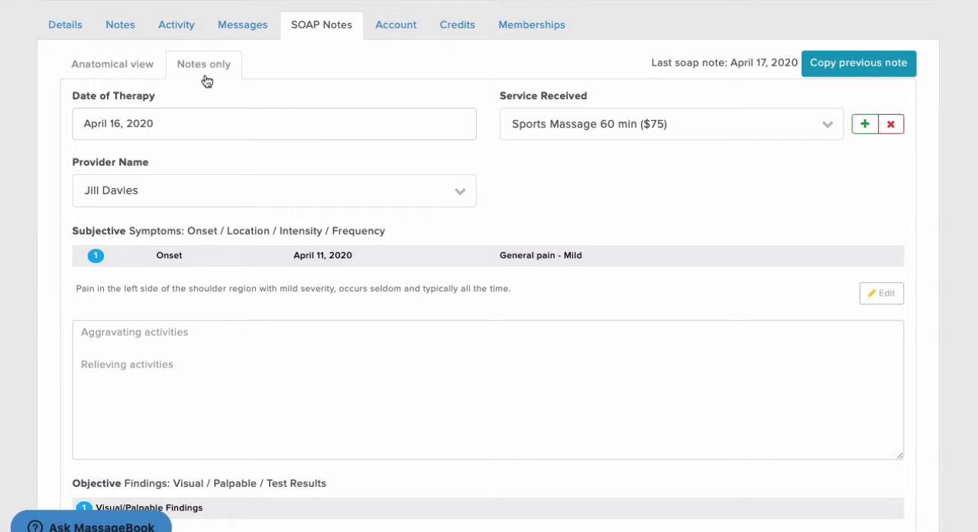
{"action": "scroll", "coordinate": [206, 80], "scroll_direction": "down", "scroll_amount": 3}
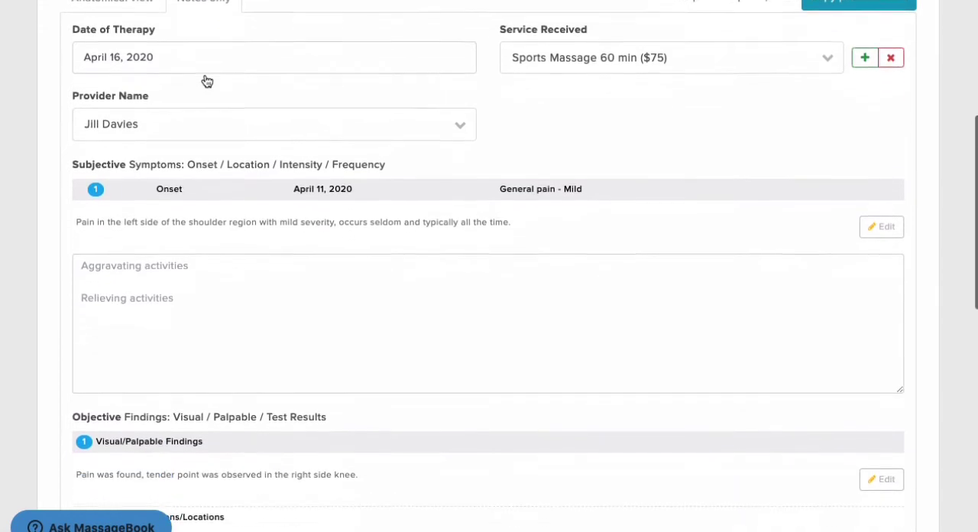
{"action": "scroll", "coordinate": [206, 79], "scroll_direction": "down", "scroll_amount": 3}
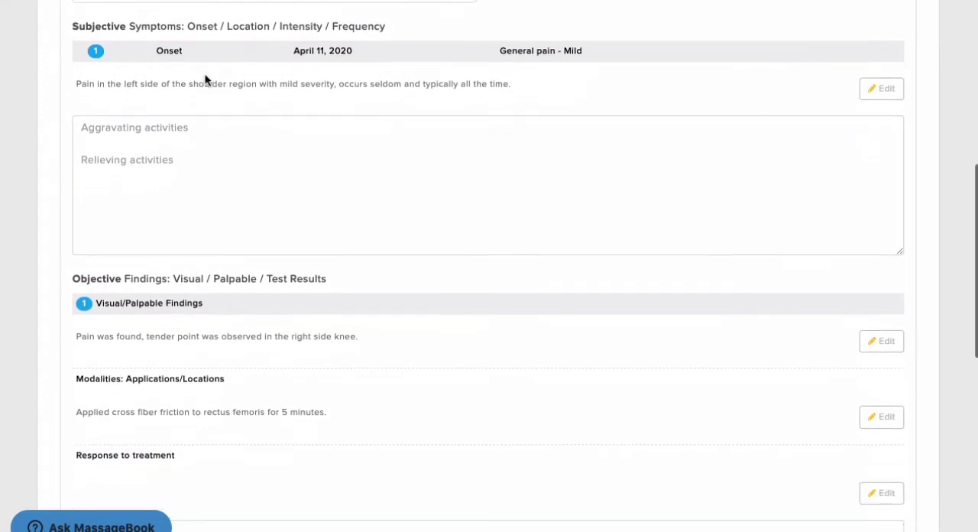
{"action": "scroll", "coordinate": [205, 75], "scroll_direction": "down", "scroll_amount": 3}
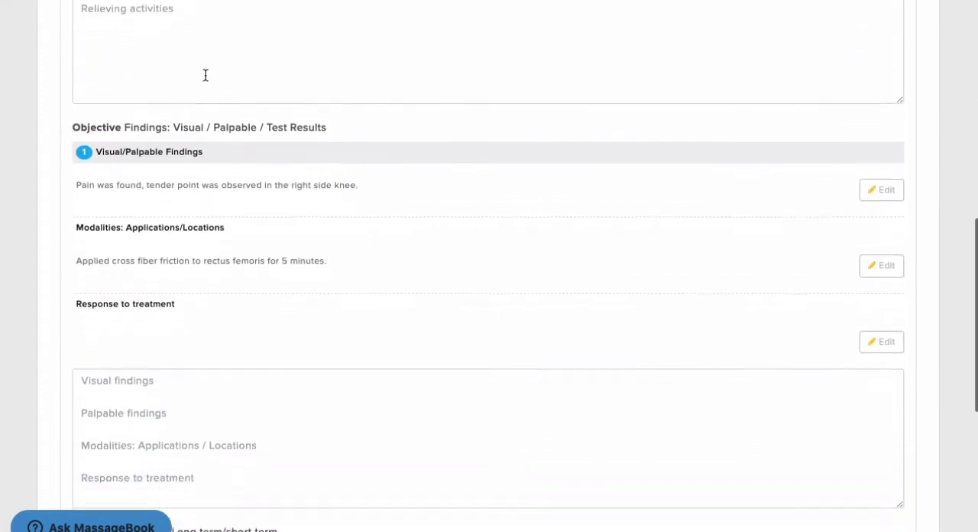
{"action": "scroll", "coordinate": [205, 76], "scroll_direction": "down", "scroll_amount": 3}
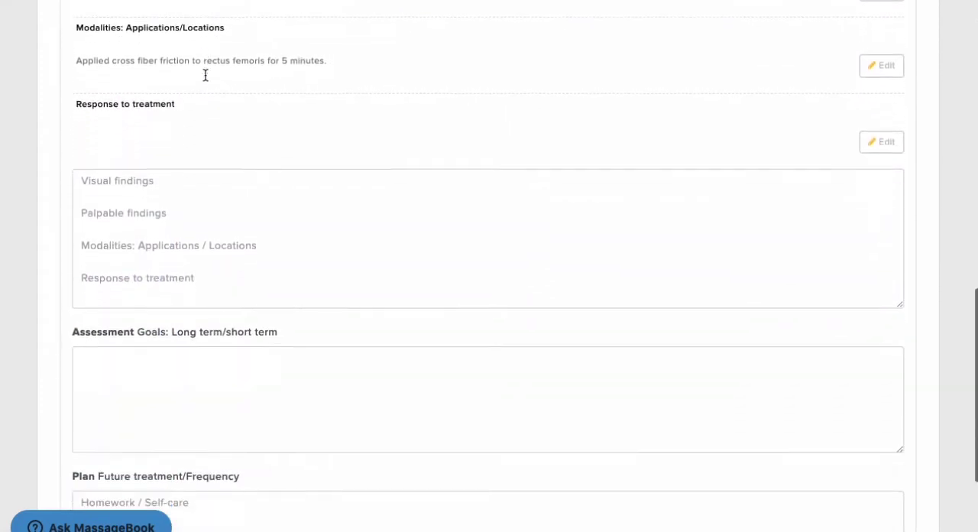
{"action": "scroll", "coordinate": [205, 80], "scroll_direction": "down", "scroll_amount": 2}
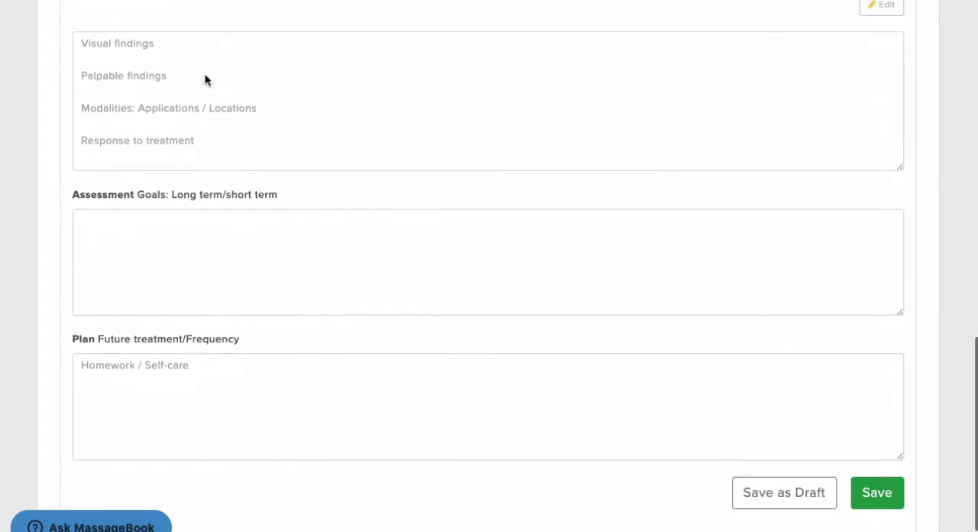
{"action": "left_click", "coordinate": [214, 182]}
{"action": "type", "text": "A longer run than usual while dehydrated has resulted in overuse injury and inflammation of the right biceps femoris at the ischial tuberosity in conjunction with an inflamed patellar tendon. Goals are to reduce inflammation and encourage healthy healing of these areas."}
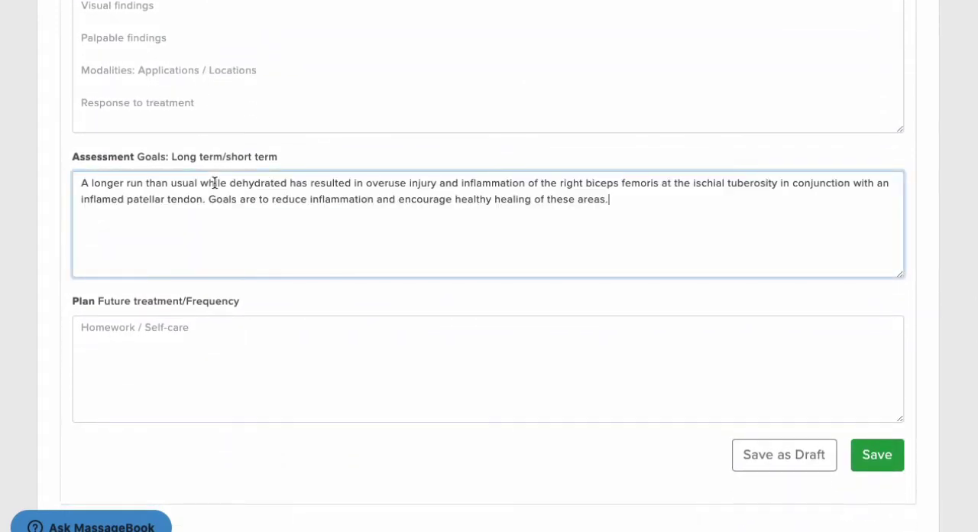
- Paste the plan for weekly cross fiber massage over 3 weeks with rest from running and icing 3x a day, and save the SOAP note
{"action": "left_click", "coordinate": [227, 321]}
{"action": "type", "text": "Cross fiber massage at both the right rectus femoris musculoskeletal junction and at the head of the right biceps femoris once a week for the next 3 weeks.  Patient has been instructed to discontinue running for at least one week and to ice both areas a minimum of 3x a day for 10 minutes each time."}
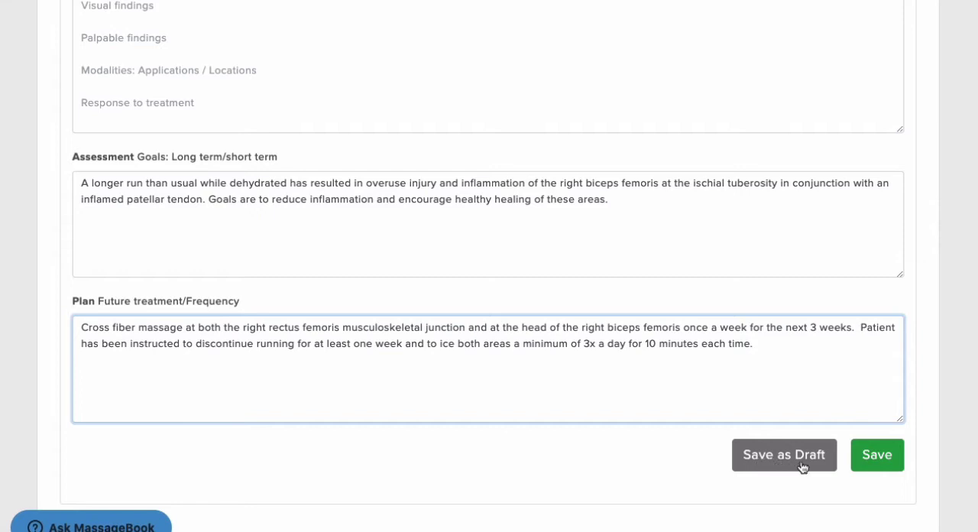
{"action": "left_click", "coordinate": [865, 462]}
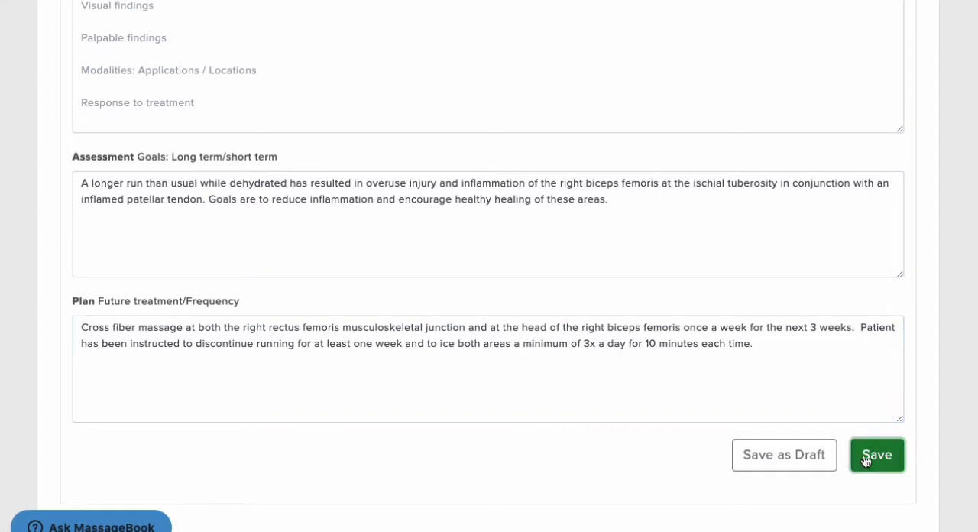
{"action": "scroll", "coordinate": [865, 462], "scroll_direction": "down", "scroll_amount": 3}
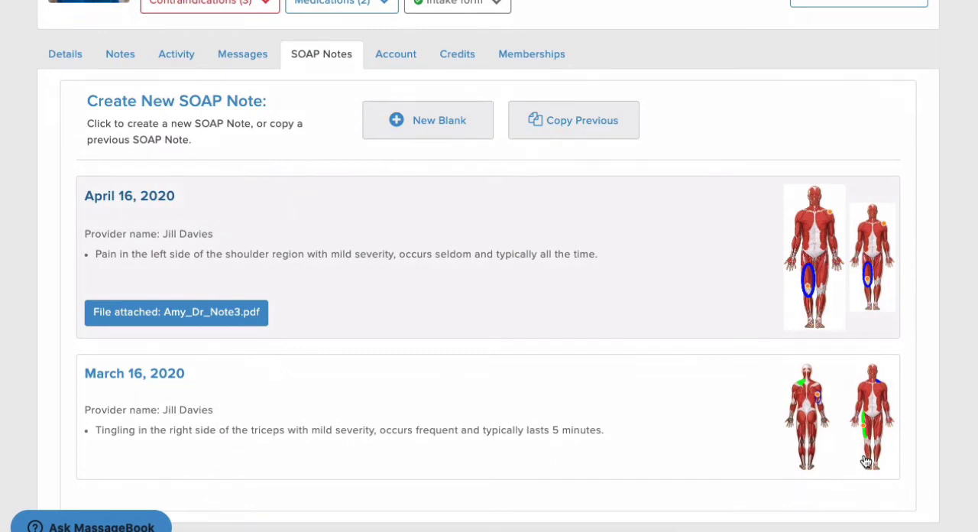
- Switch to the Personal account and open its SOAP Notes overview
{"action": "scroll", "coordinate": [865, 462], "scroll_direction": "up", "scroll_amount": 3}
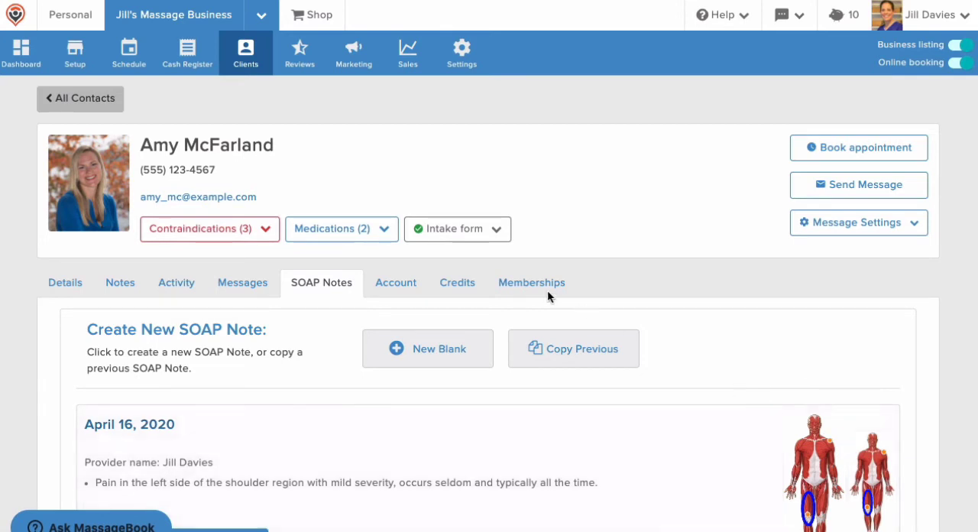
{"action": "left_click", "coordinate": [92, 28]}
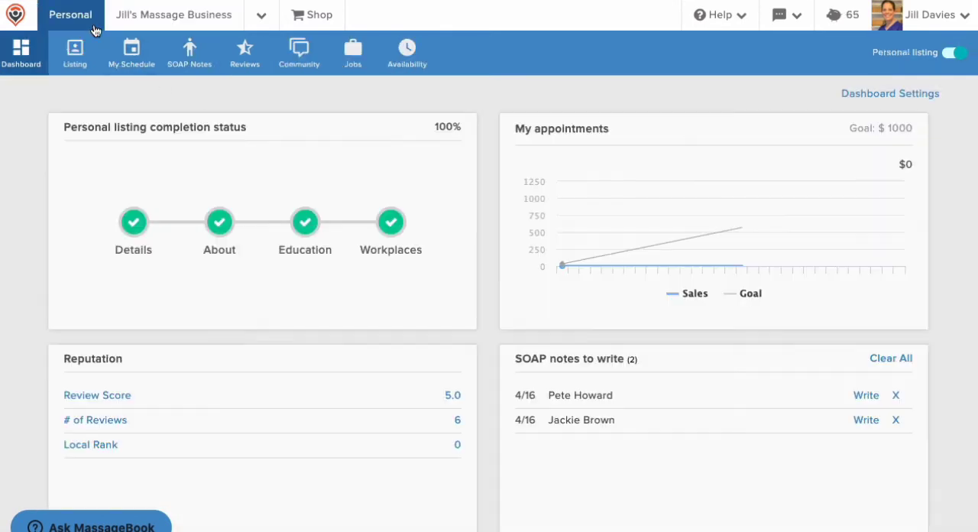
{"action": "left_click", "coordinate": [179, 55]}
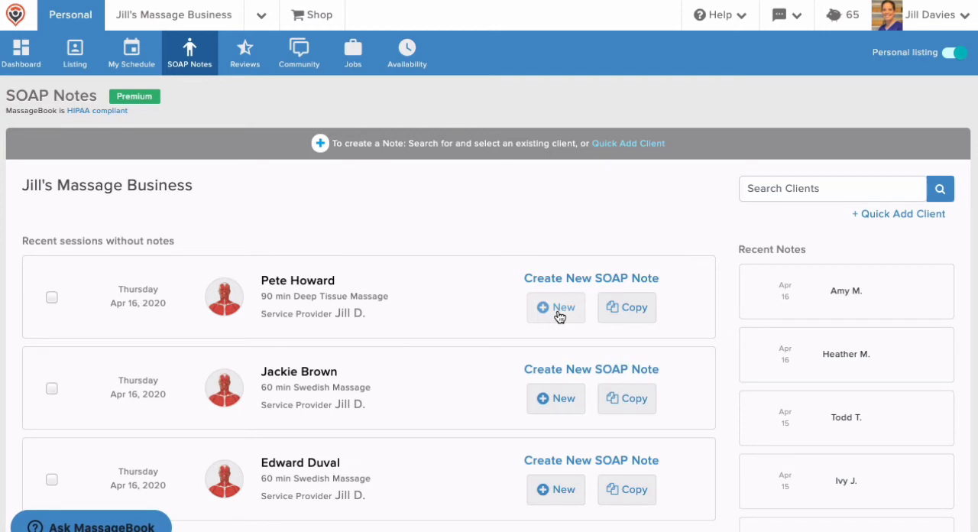
- Copy the previous SOAP note for the client of the 90 min Deep Tissue Massage, look it over, and return to the overview
{"action": "left_click", "coordinate": [622, 309]}
{"action": "scroll", "coordinate": [624, 309], "scroll_direction": "down", "scroll_amount": 3}
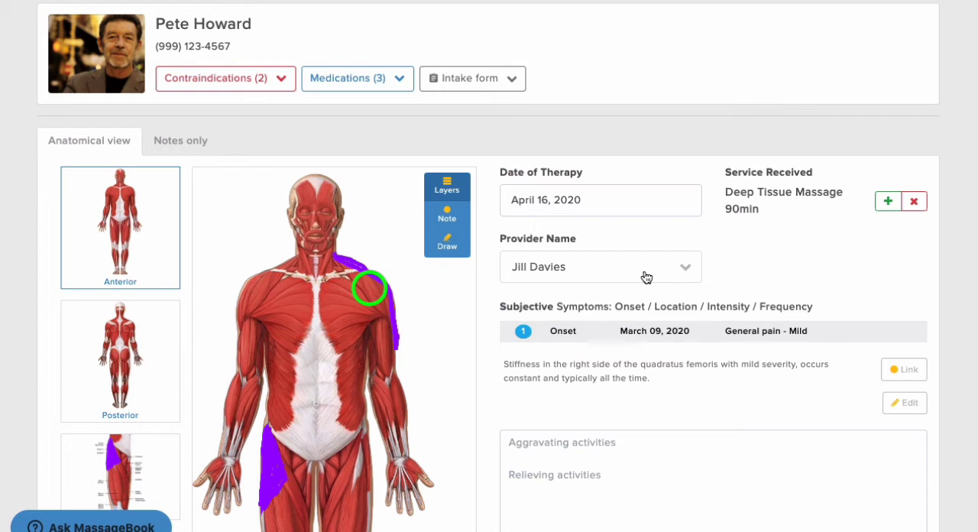
{"action": "scroll", "coordinate": [646, 276], "scroll_direction": "up", "scroll_amount": 3}
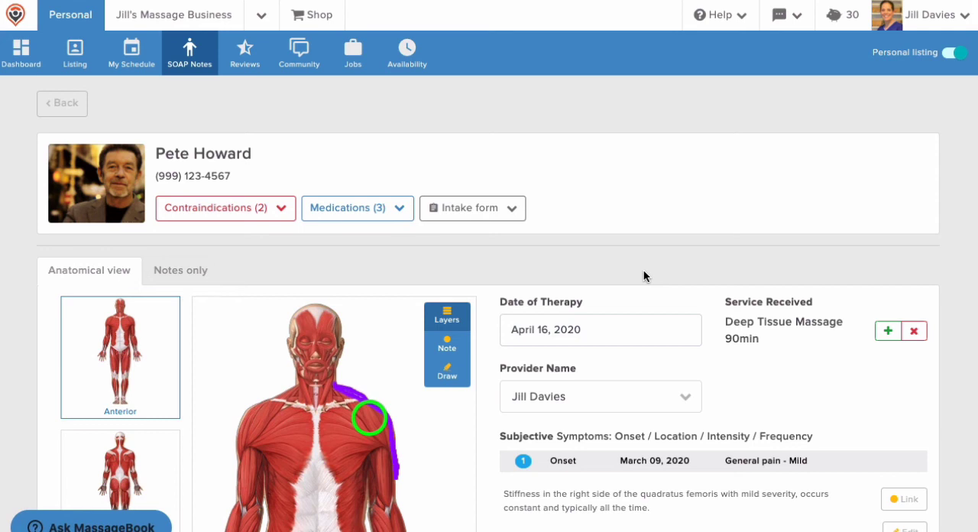
{"action": "left_click", "coordinate": [218, 69]}
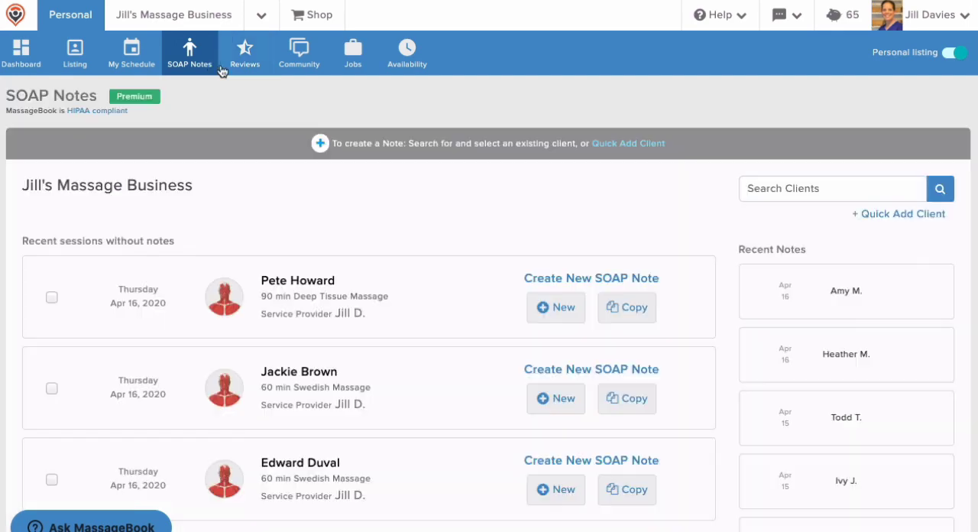
- Edit the first recent note, adding to its assessment the left deltoid injury from rigorous kickboxing training and the healing goals, and save it
{"action": "left_click", "coordinate": [761, 289]}
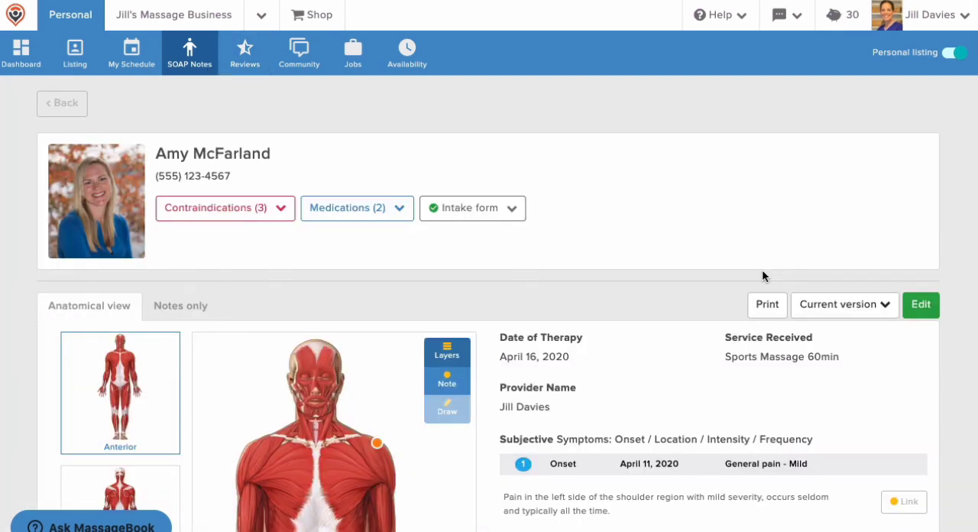
{"action": "left_click", "coordinate": [921, 304]}
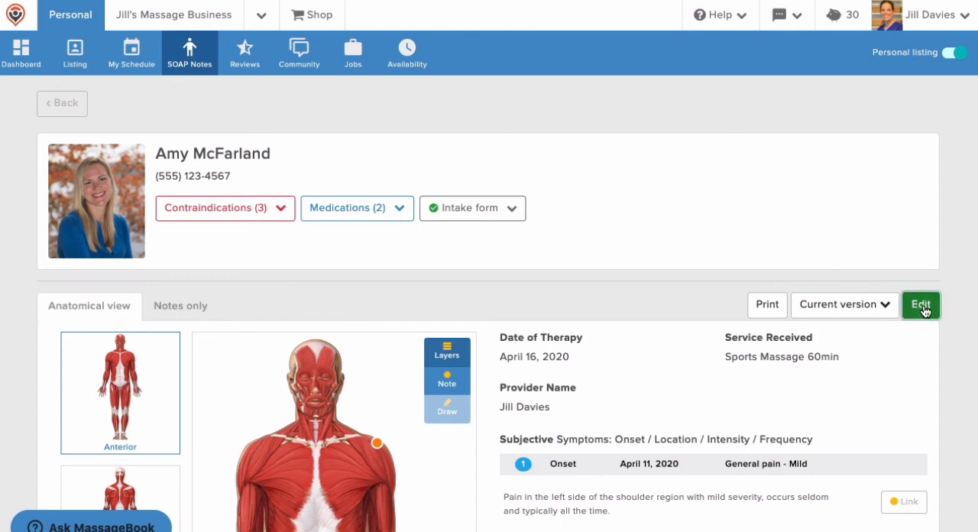
{"action": "scroll", "coordinate": [924, 313], "scroll_direction": "down", "scroll_amount": 10}
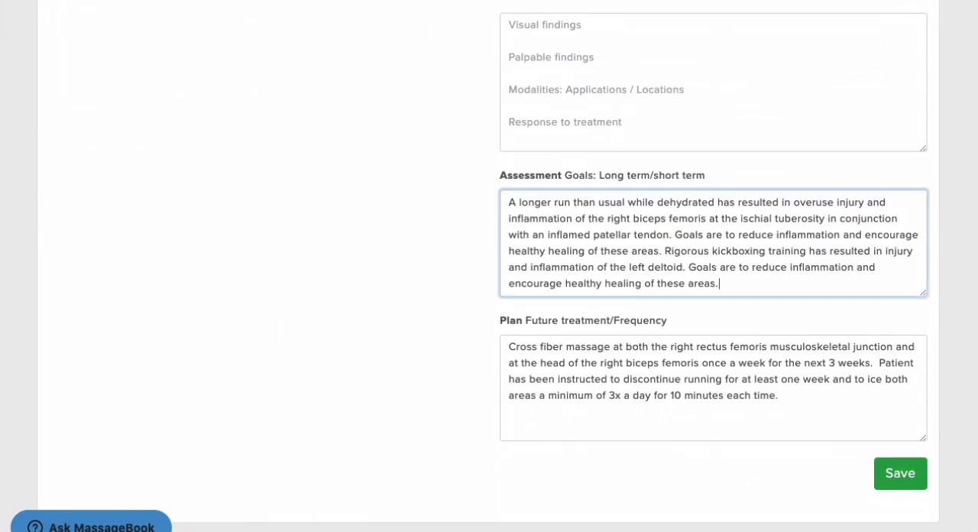
{"action": "left_click", "coordinate": [901, 475]}
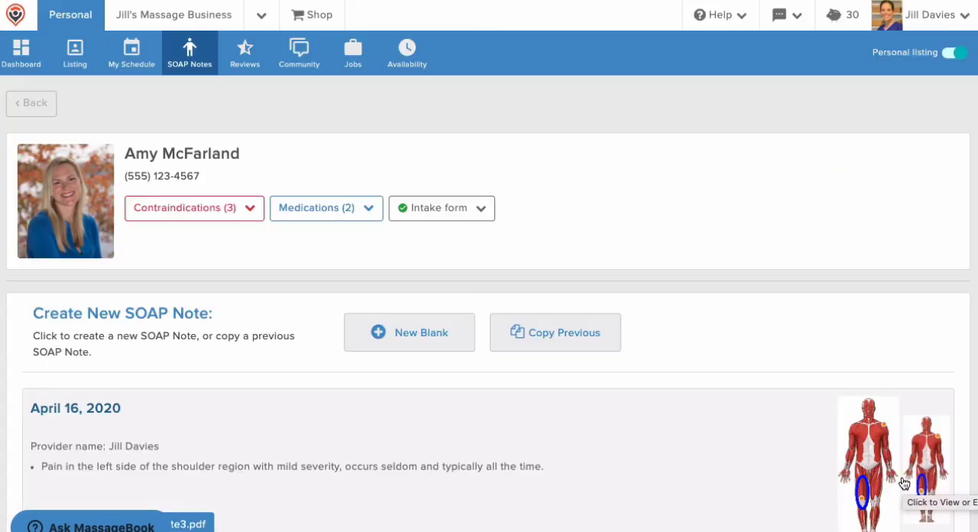
- Reopen the April 16, 2020 SOAP note and open its list of versions
{"action": "left_click", "coordinate": [782, 428]}
{"action": "left_click", "coordinate": [867, 309]}
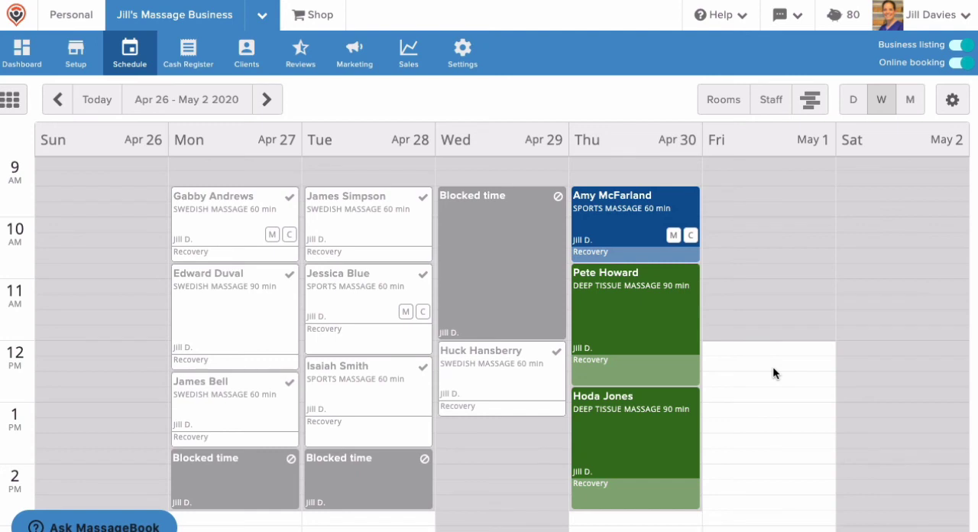
- View the client's SOAP notes from the details of the Thursday Apr 30, 9:30 AM sports massage appointment
{"action": "left_click", "coordinate": [669, 252]}
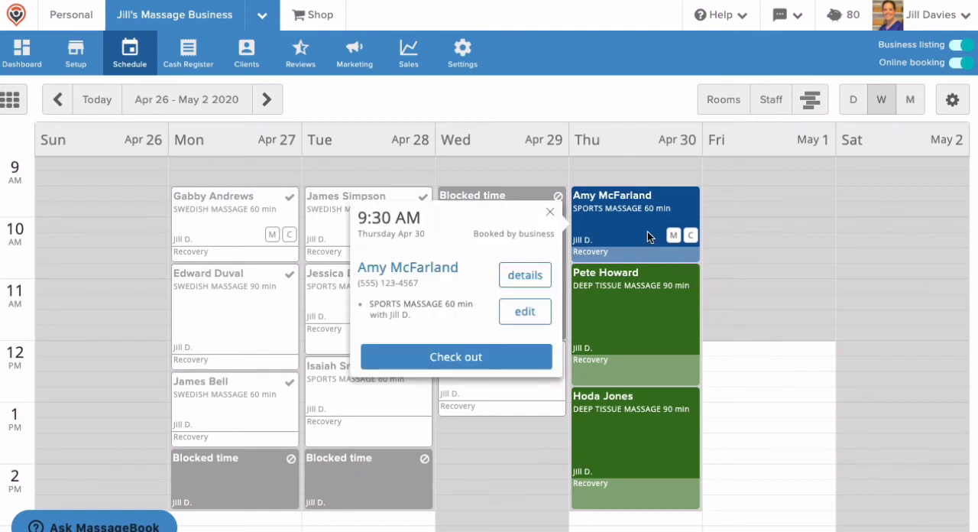
{"action": "left_click", "coordinate": [543, 279]}
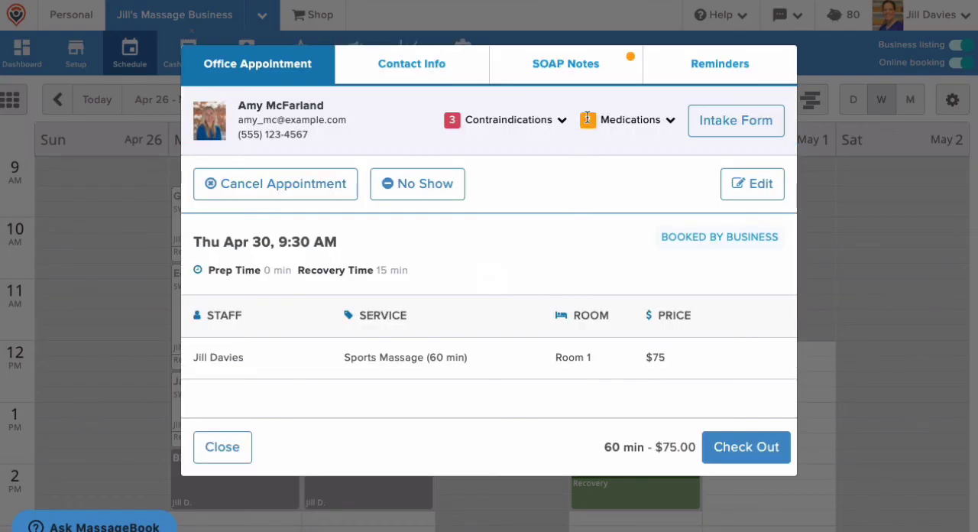
{"action": "left_click", "coordinate": [588, 70]}
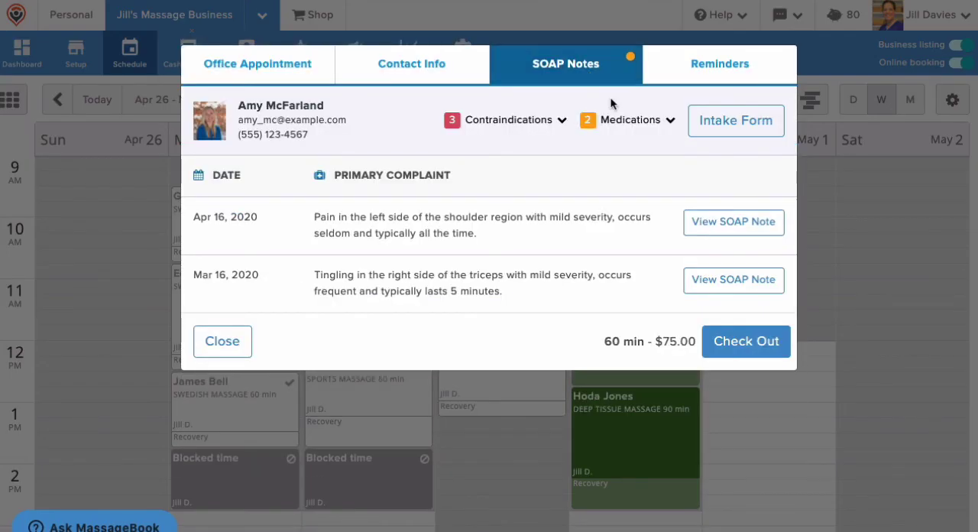